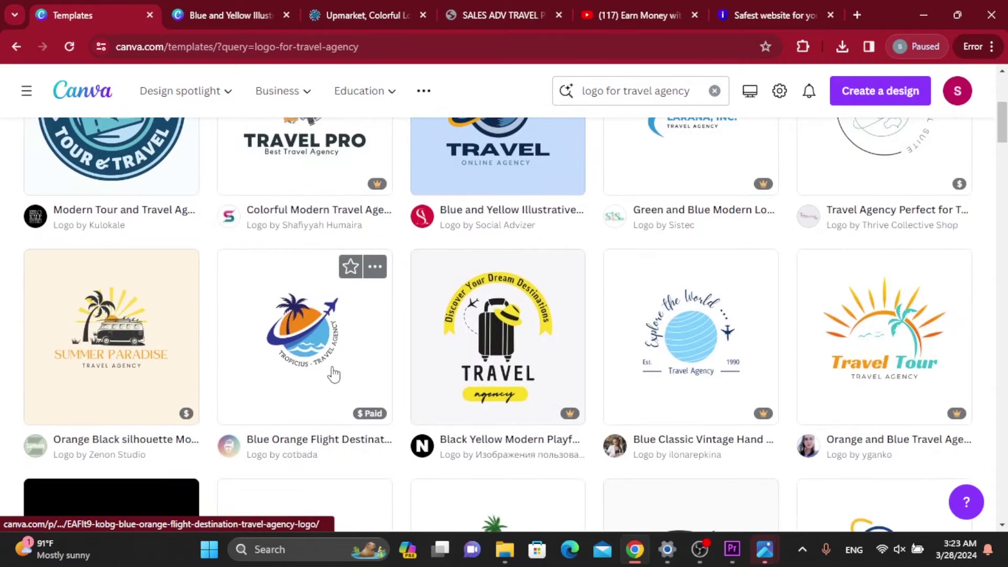
Browse the travel agency logo templates for a suitable design.
scroll(333, 373, down, 5)
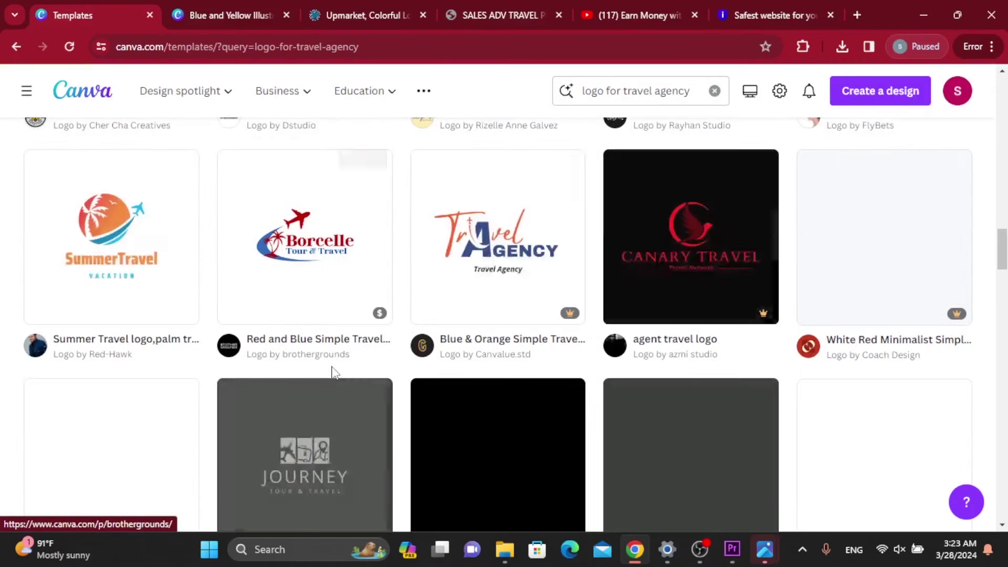
scroll(333, 374, down, 5)
scroll(333, 374, down, 10)
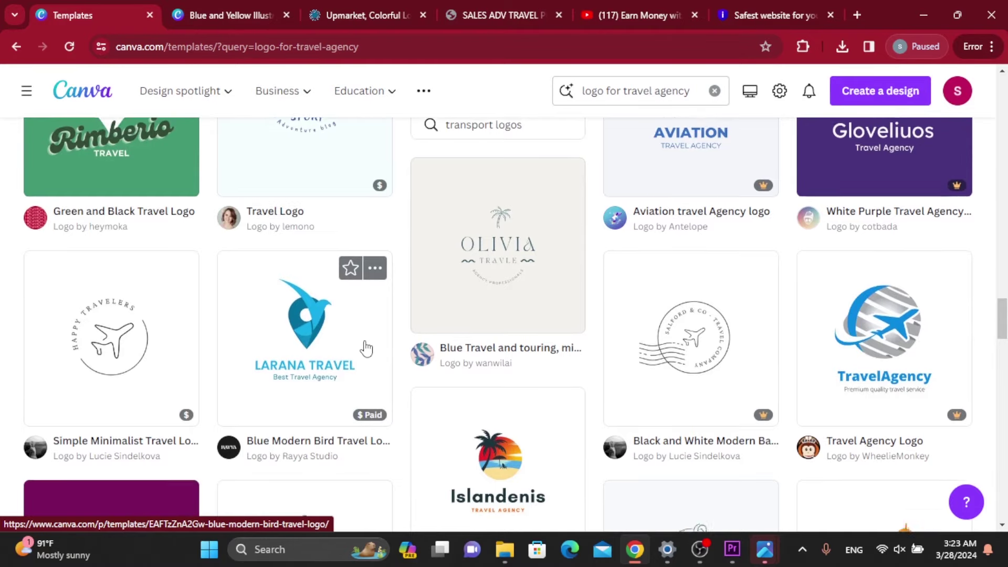
scroll(364, 349, down, 5)
scroll(366, 348, up, 6)
scroll(366, 348, up, 15)
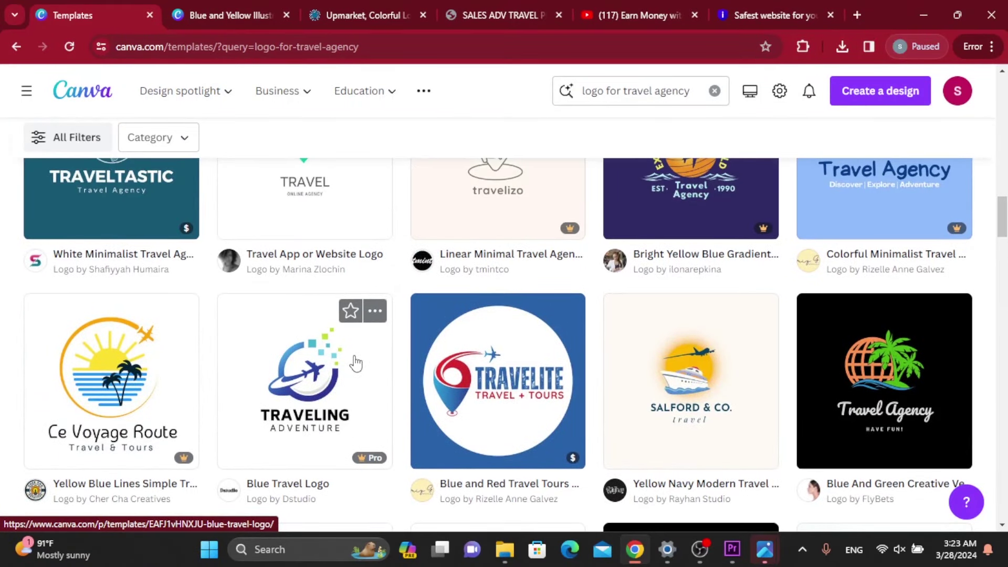
scroll(357, 363, up, 8)
scroll(357, 362, up, 2)
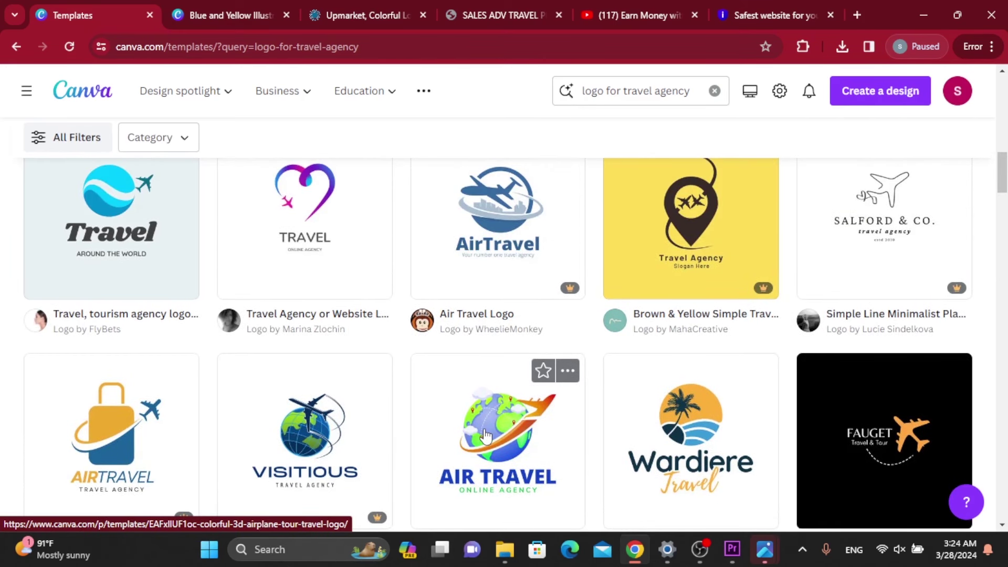
Open the Colorful 3D Airplane Tour Travel Logo template and start customizing it.
scroll(485, 436, down, 2)
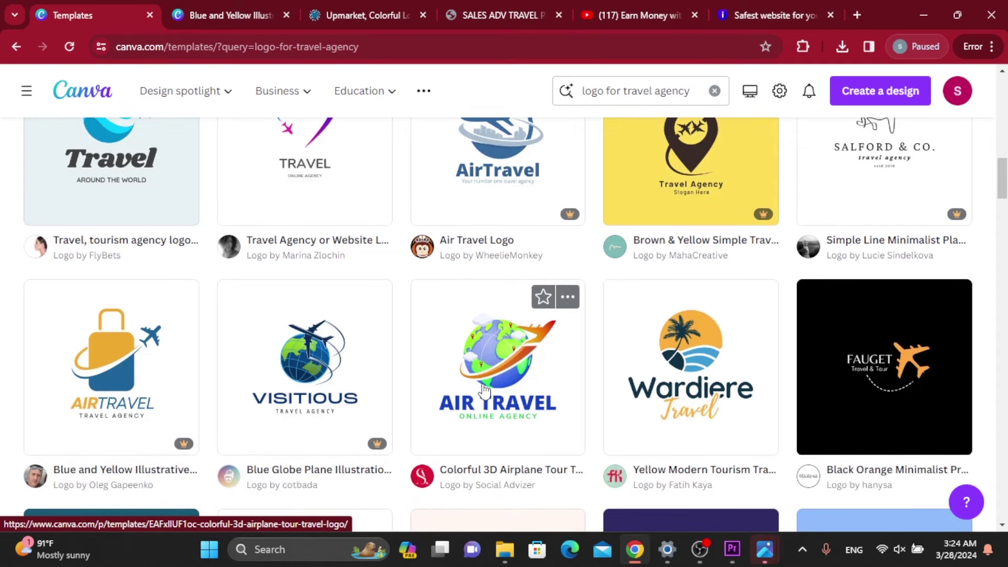
click(485, 390)
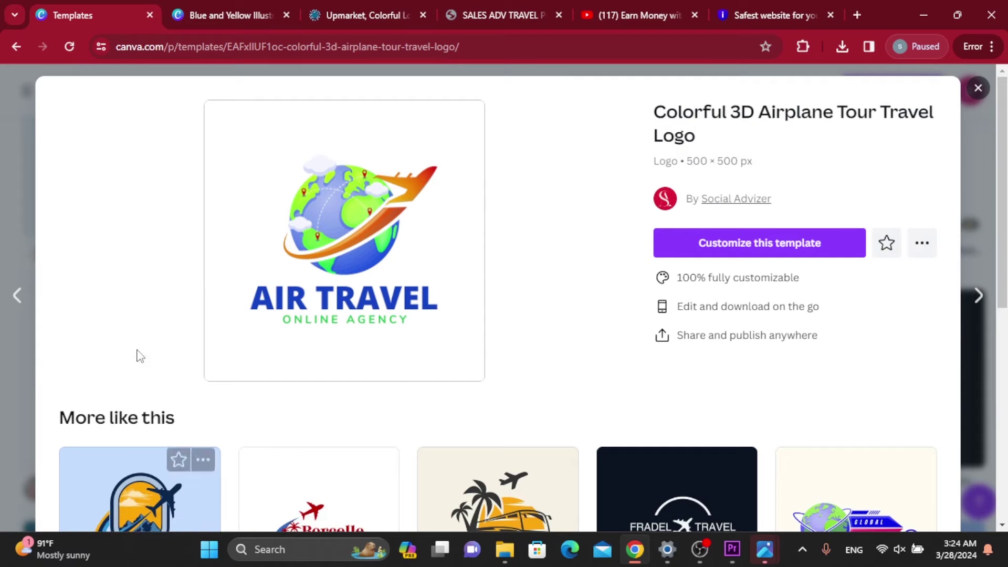
scroll(501, 375, down, 1)
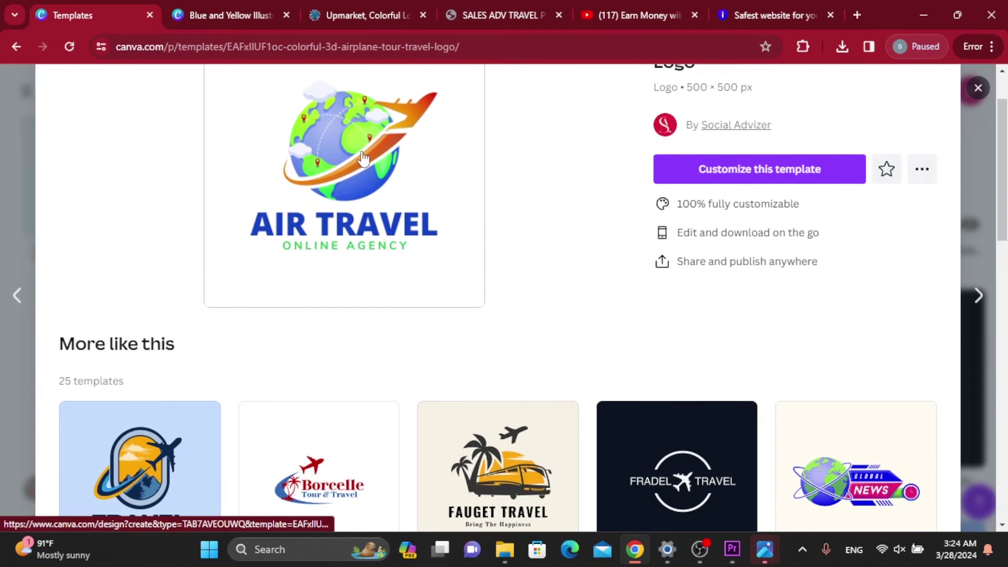
scroll(462, 353, down, 8)
scroll(461, 329, up, 6)
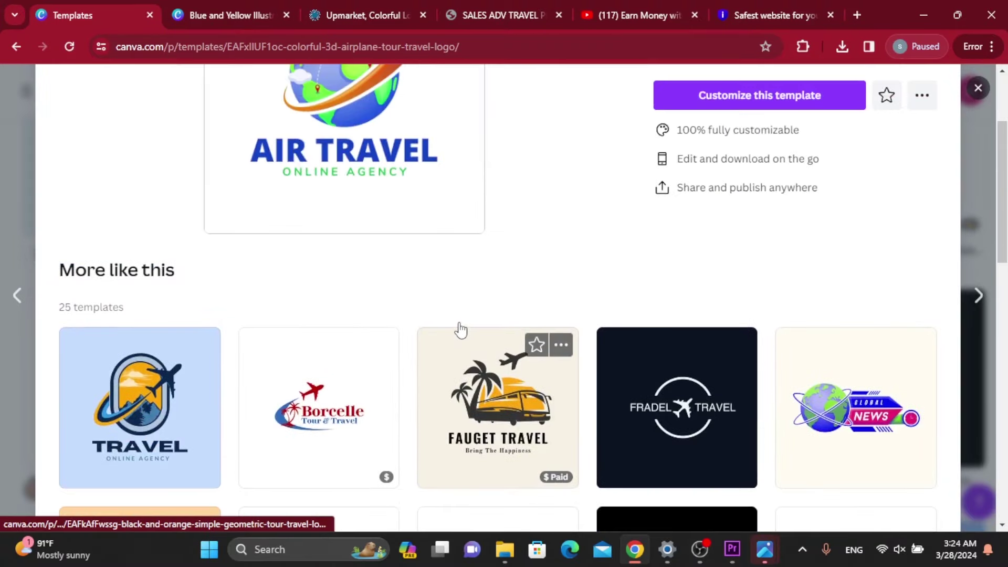
scroll(460, 329, up, 3)
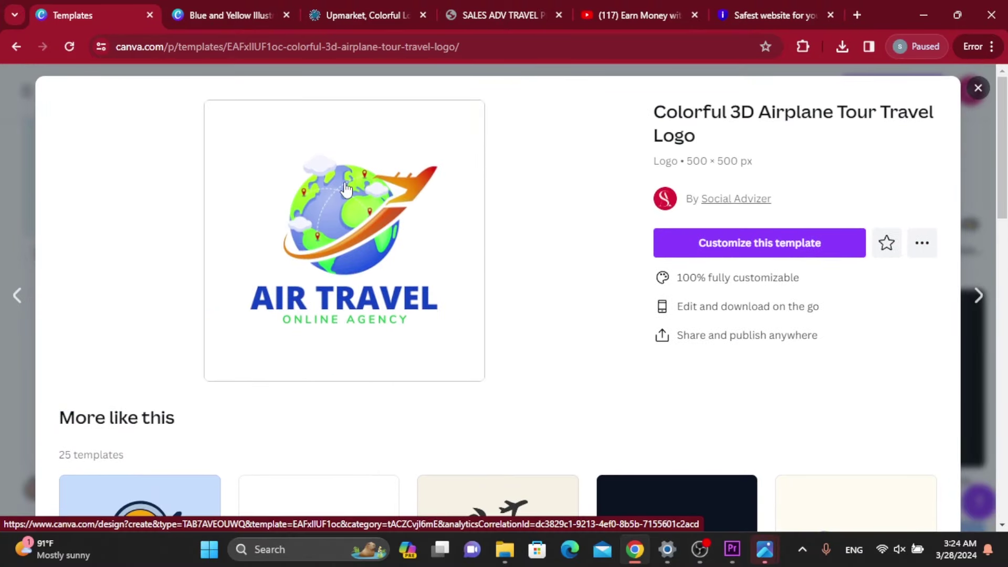
click(735, 245)
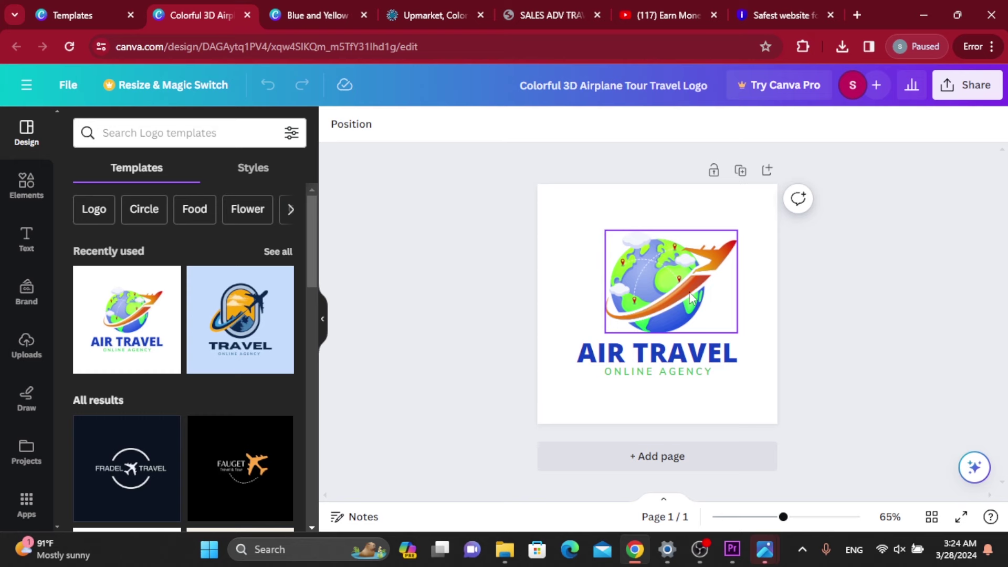
Switch to the DesignCrowd job page and review the brief's logo text, logo styles, font, colors and look-and-feel requirements.
click(425, 15)
scroll(294, 266, up, 3)
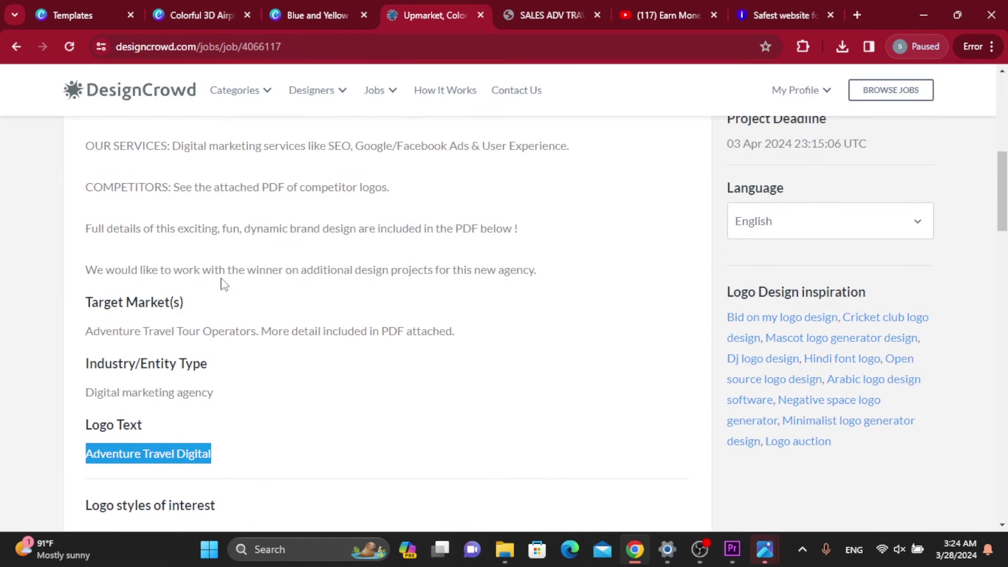
scroll(225, 285, up, 5)
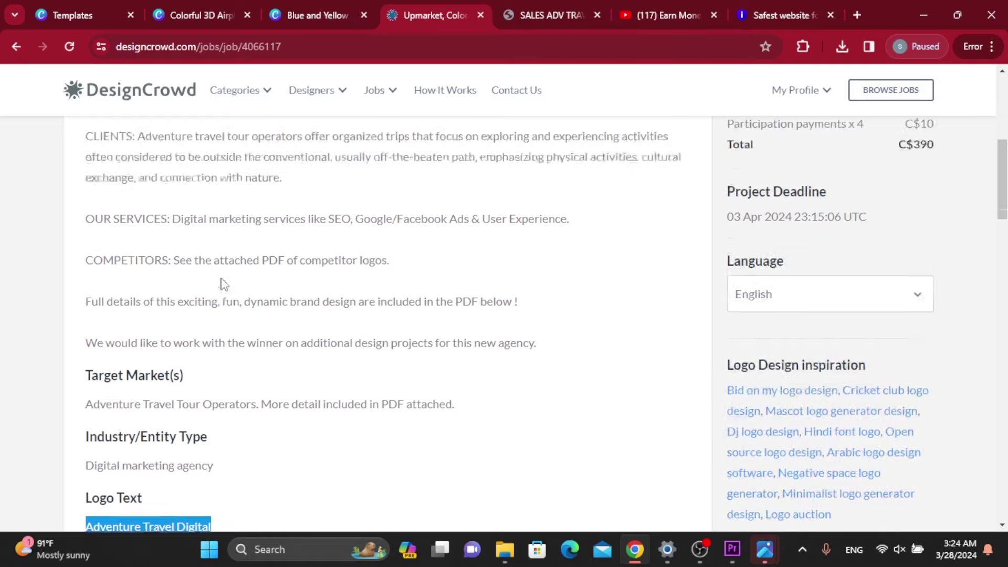
scroll(225, 287, down, 4)
scroll(224, 286, down, 7)
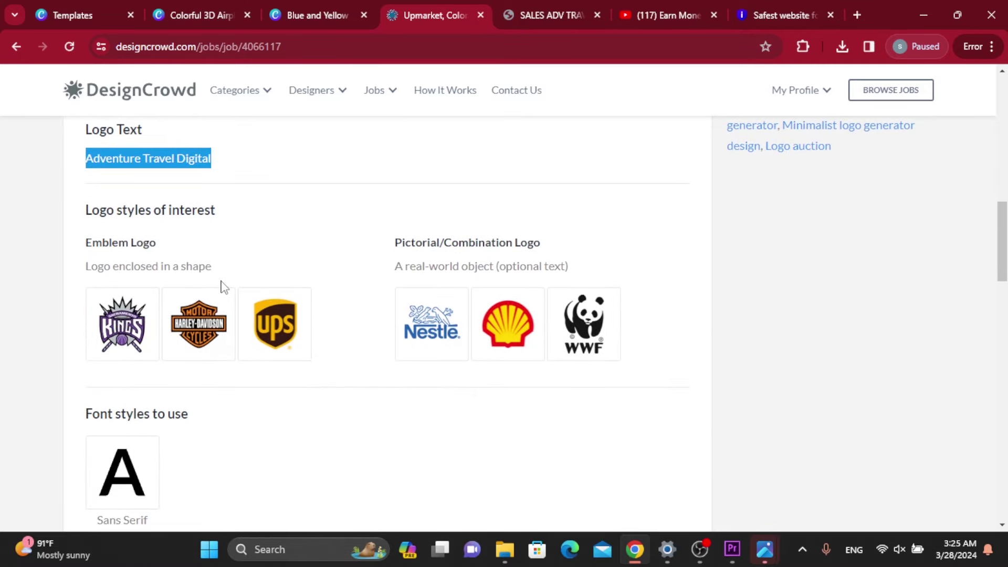
scroll(223, 286, down, 3)
scroll(220, 312, down, 3)
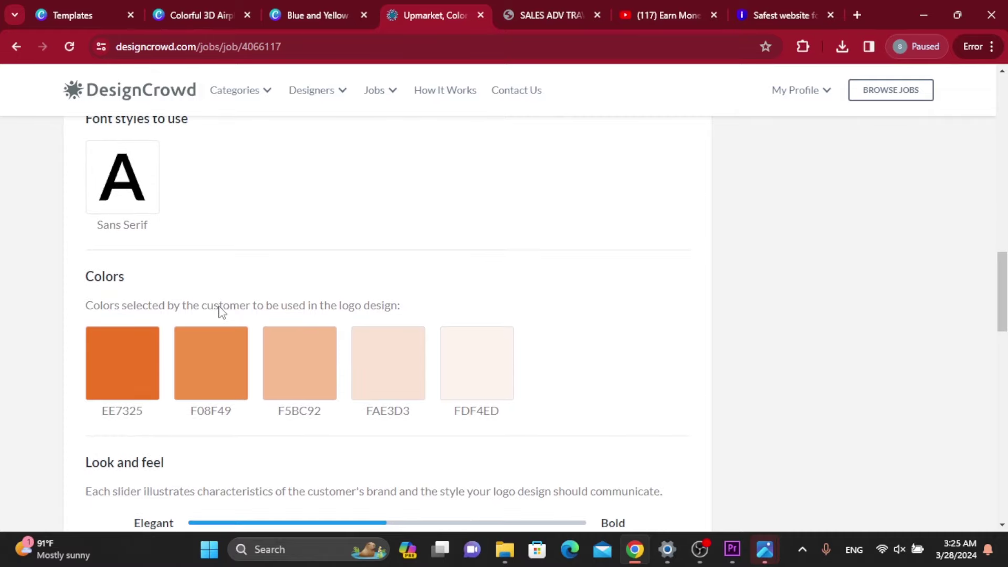
scroll(218, 306, down, 6)
scroll(216, 305, up, 6)
scroll(175, 342, down, 2)
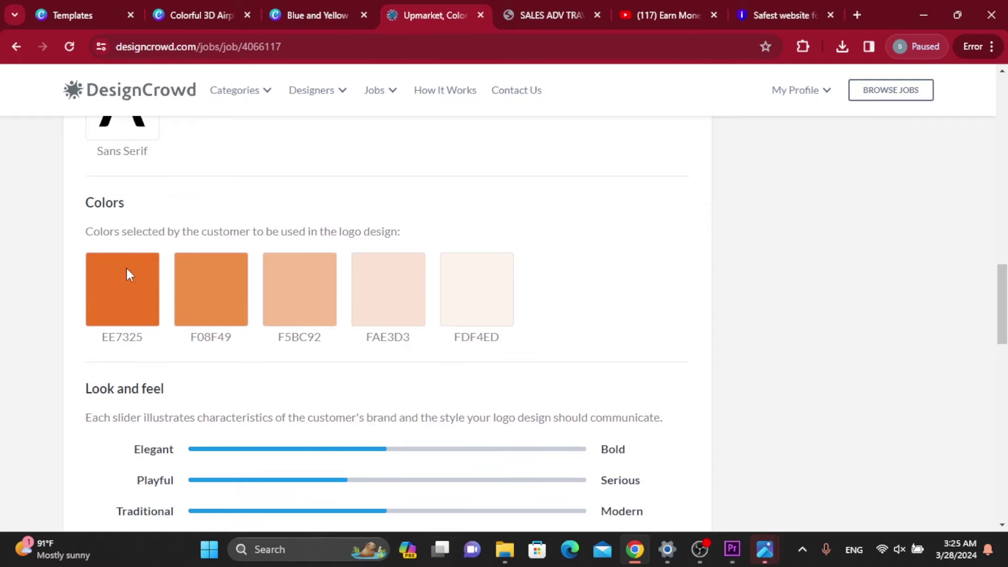
scroll(344, 308, down, 3)
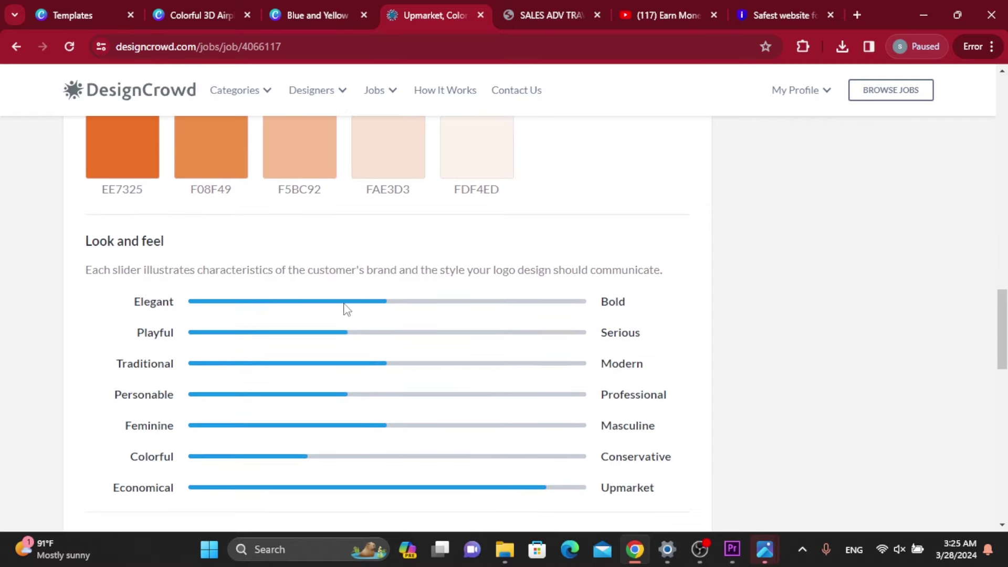
scroll(340, 301, up, 11)
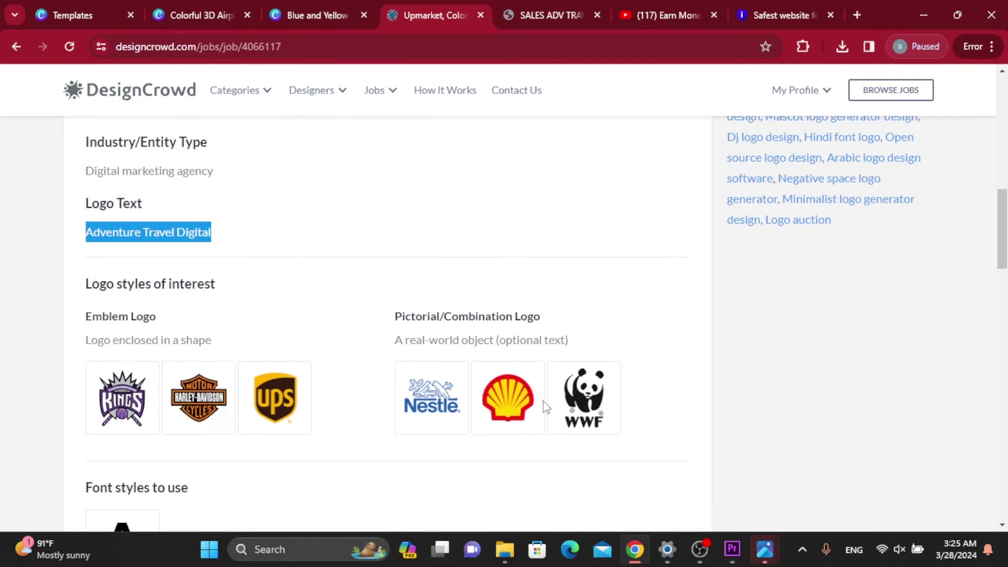
Copy the logo text "Adventure Travel Digital" from the DesignCrowd brief.
scroll(172, 280, up, 2)
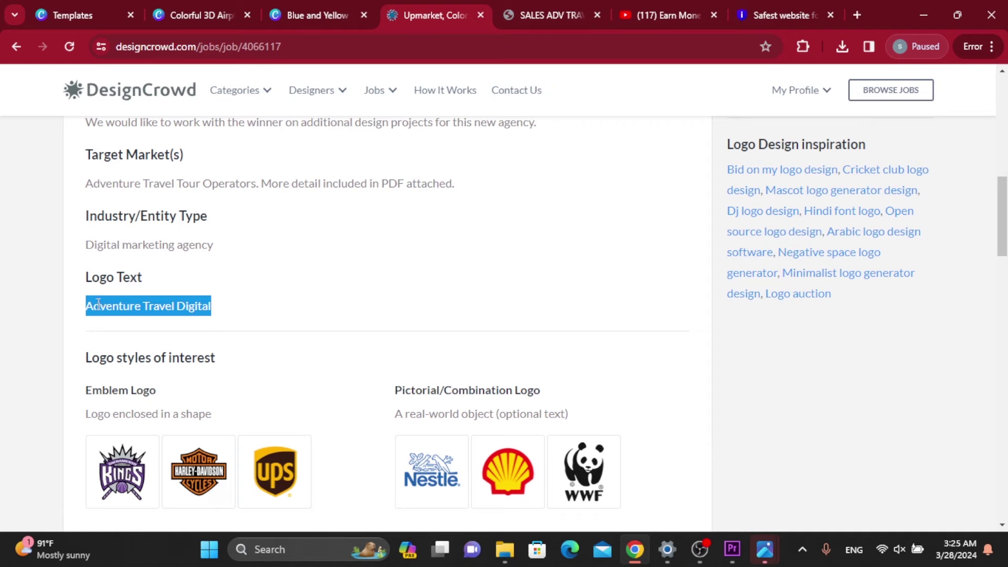
drag(98, 305, 140, 310)
right_click(140, 311)
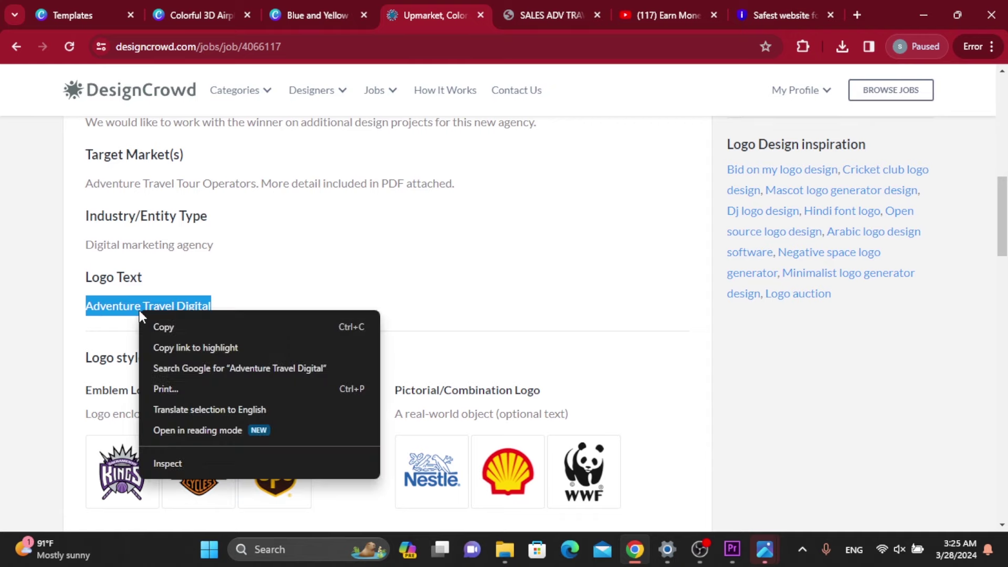
click(180, 326)
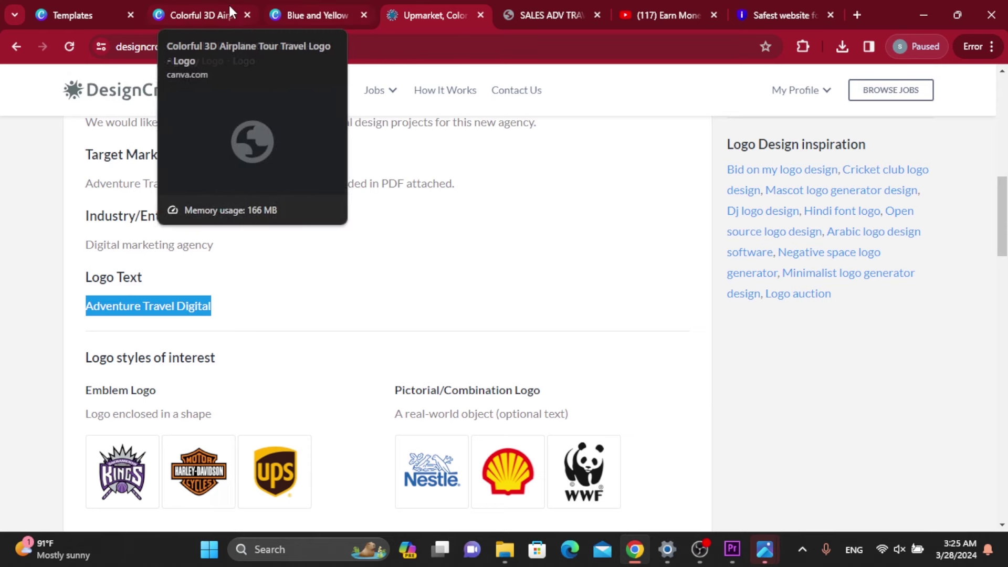
Return to the Canva airplane logo design and replace the AIR TRAVEL heading with the copied text "Adventure Travel Digital".
click(214, 5)
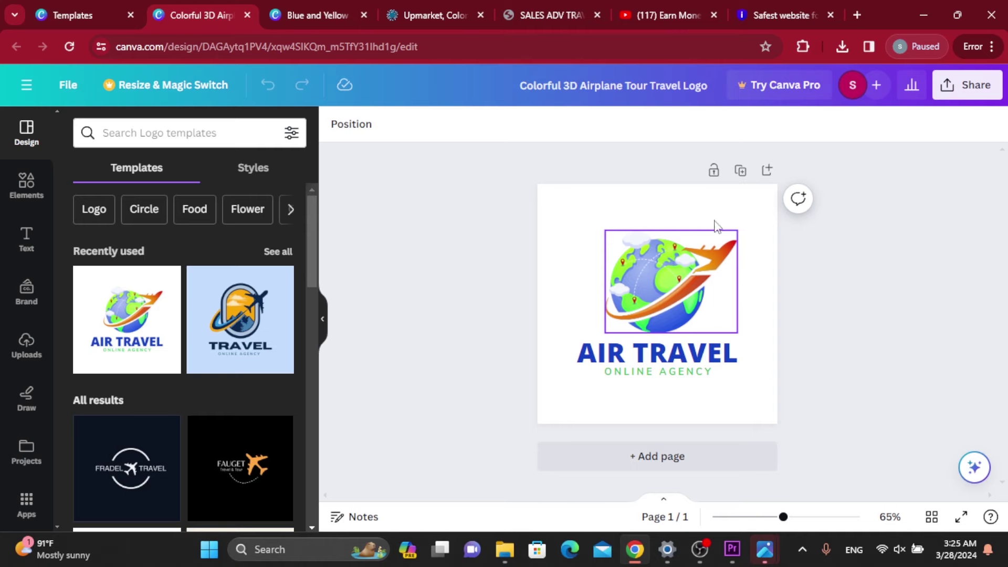
click(705, 355)
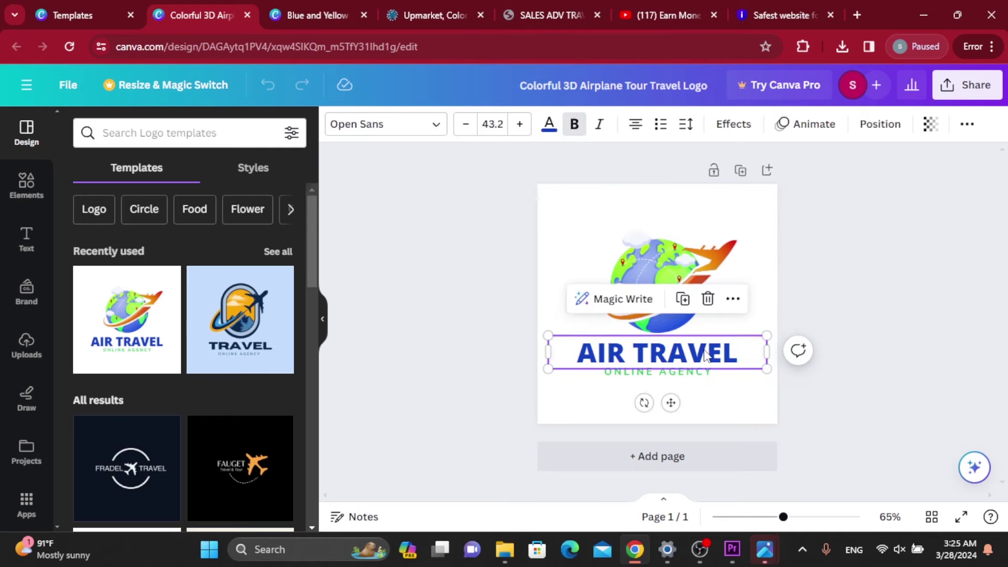
double_click(740, 356)
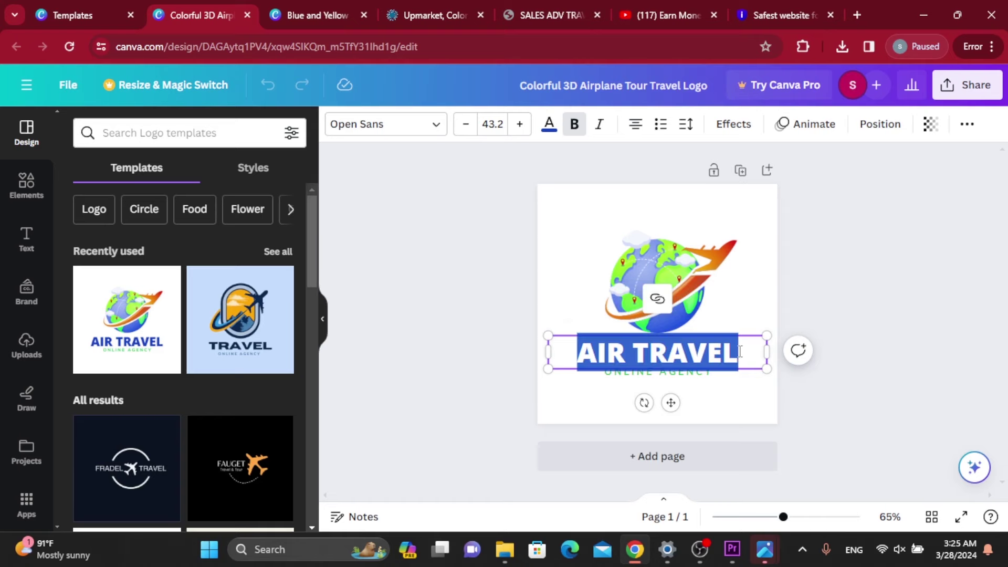
key(BackSpace)
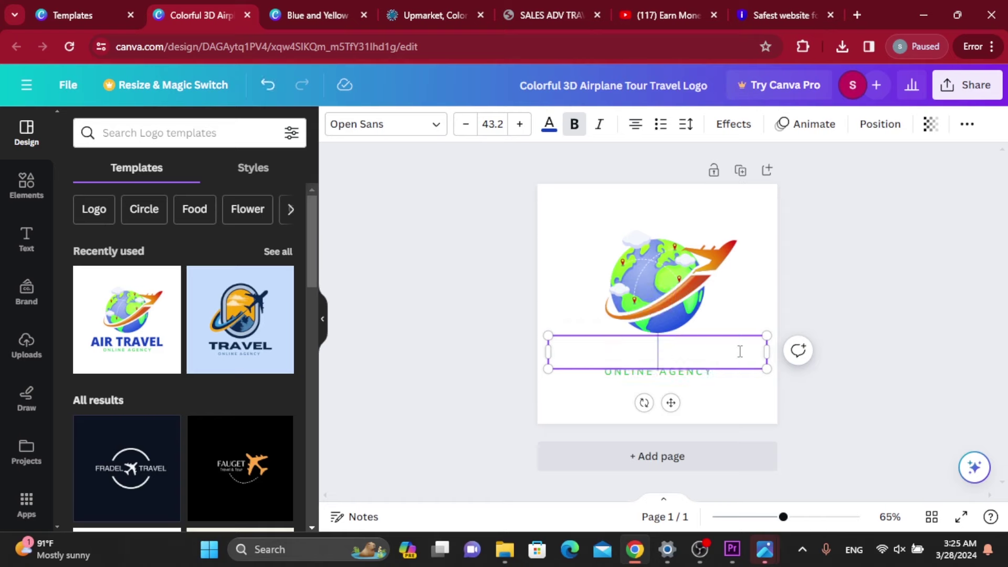
right_click(628, 358)
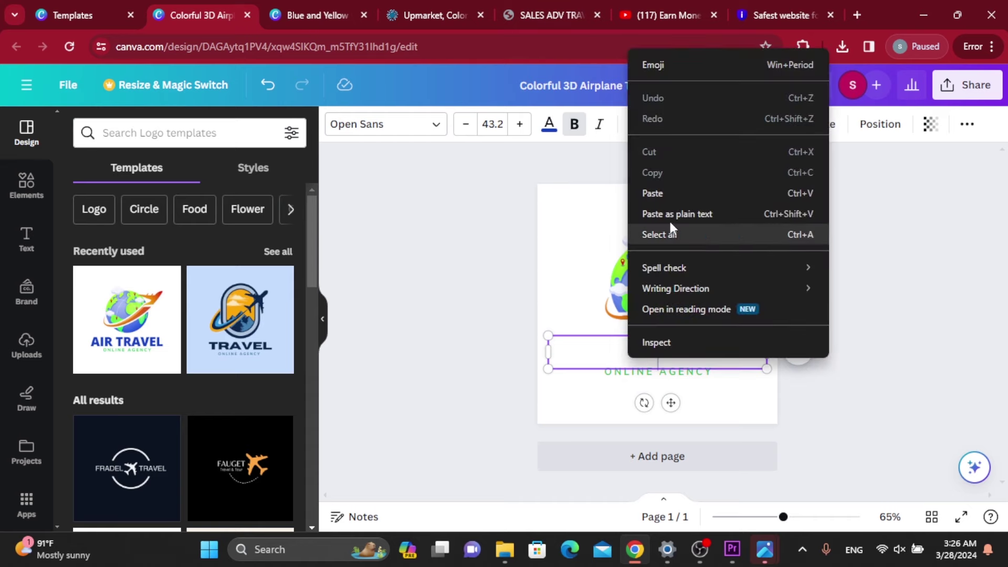
click(672, 202)
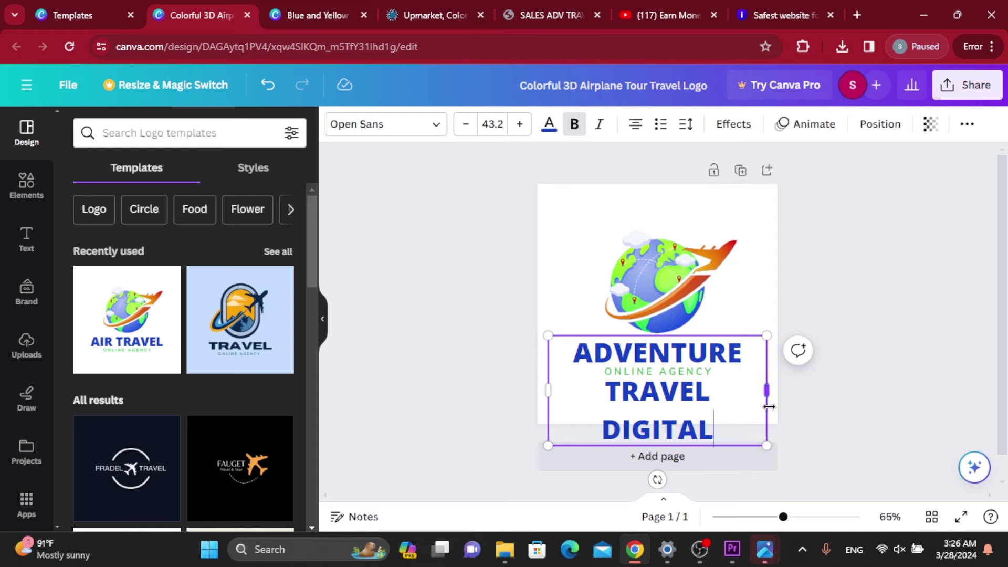
Widen the heading's text box so the name fits on two lines, and delete the ONLINE AGENCY tagline.
drag(769, 387, 776, 364)
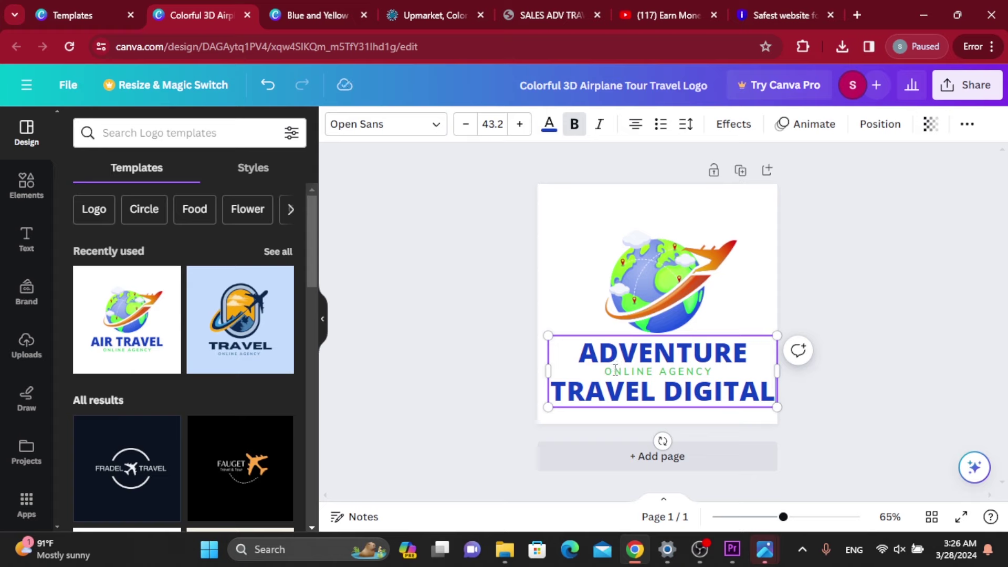
key(Escape)
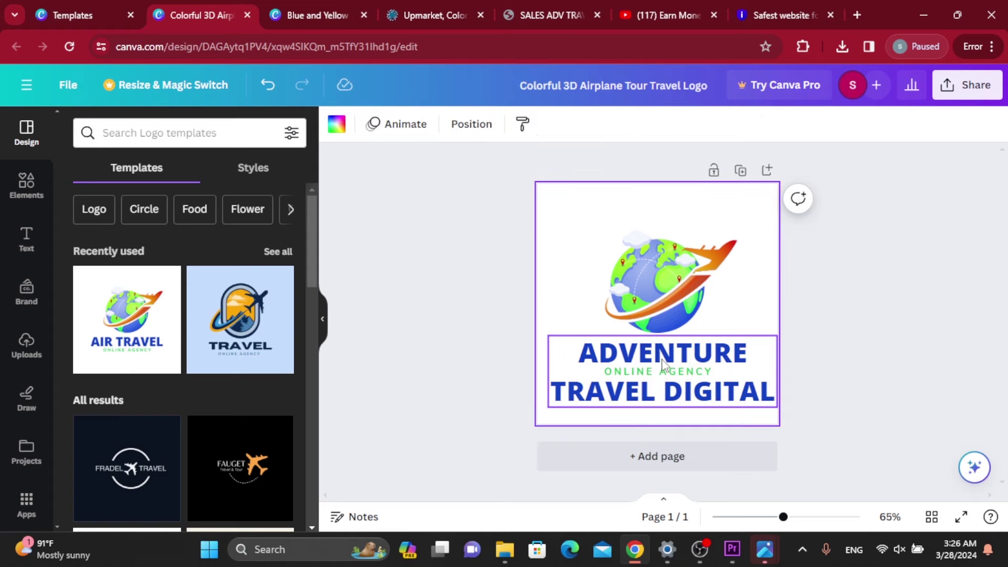
click(666, 372)
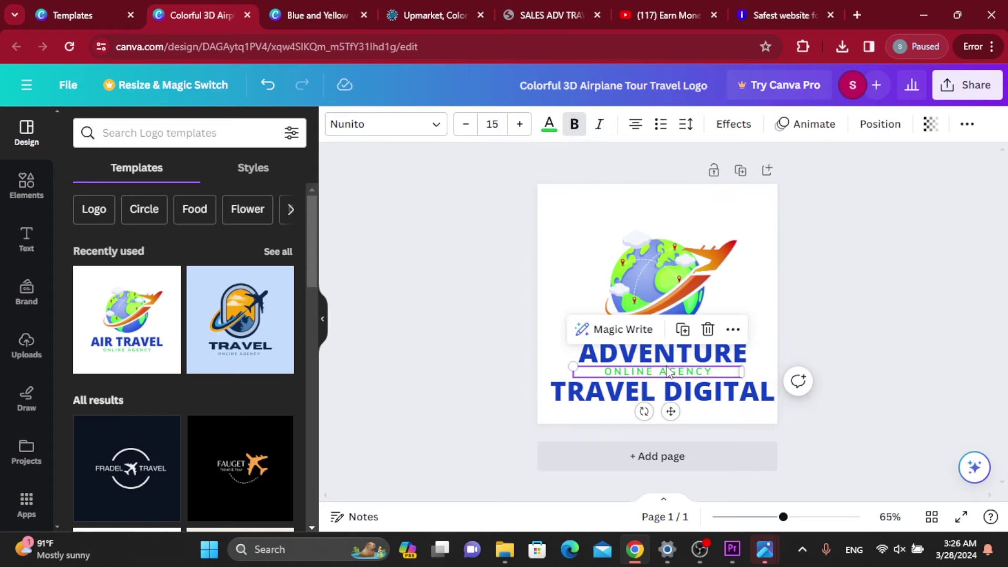
click(707, 329)
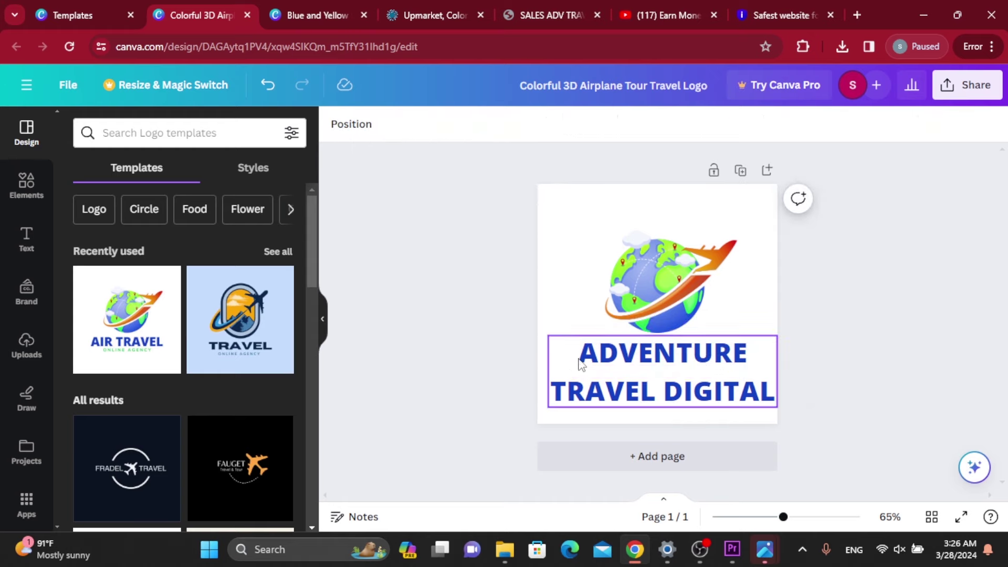
Scale the ADVENTURE TRAVEL DIGITAL heading down to a font size of about 36.2, centered beneath the globe, and deselect it.
click(552, 342)
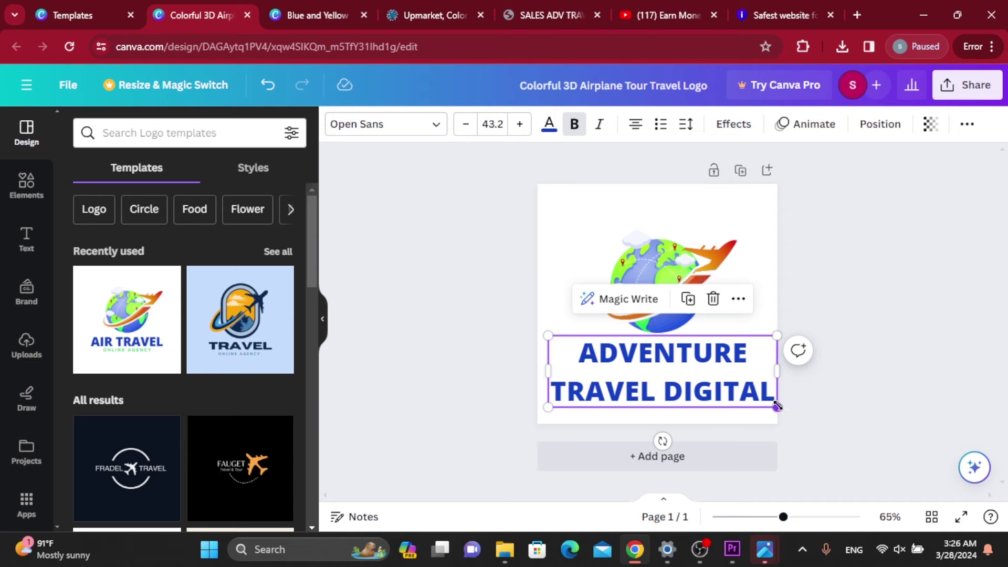
drag(775, 407, 753, 398)
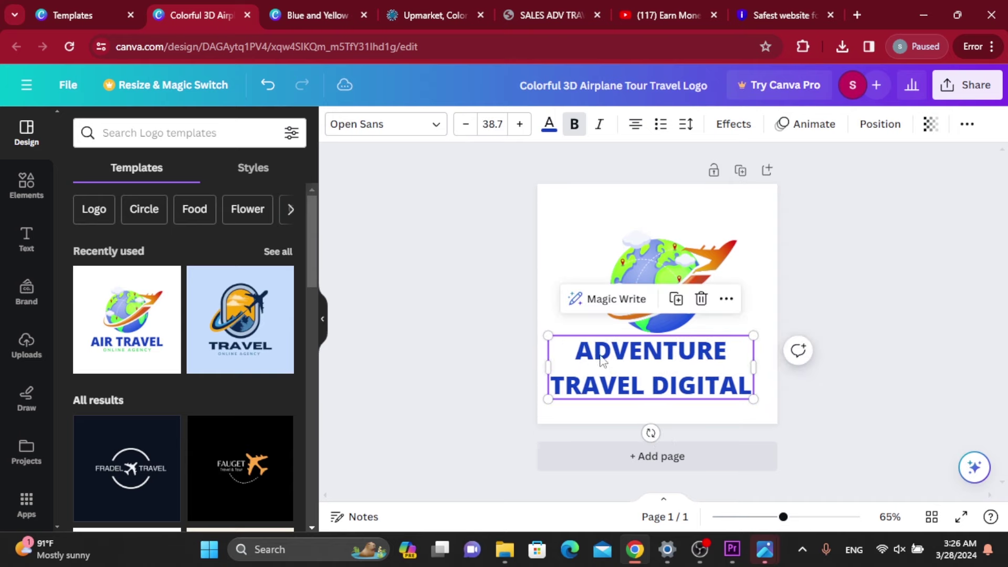
drag(555, 341, 561, 340)
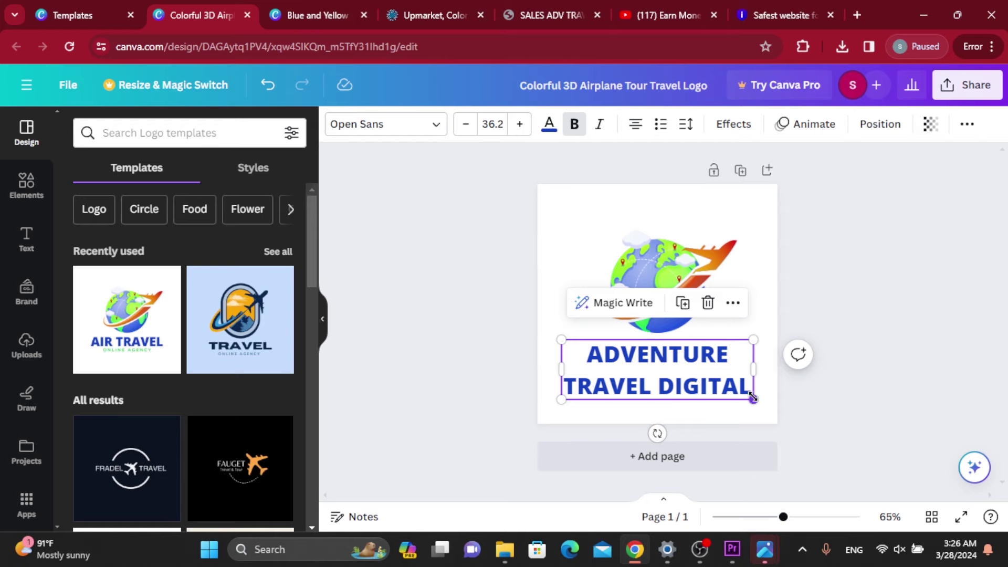
mouse_move(752, 397)
mouse_down()
mouse_move(741, 391)
mouse_move(754, 396)
mouse_up()
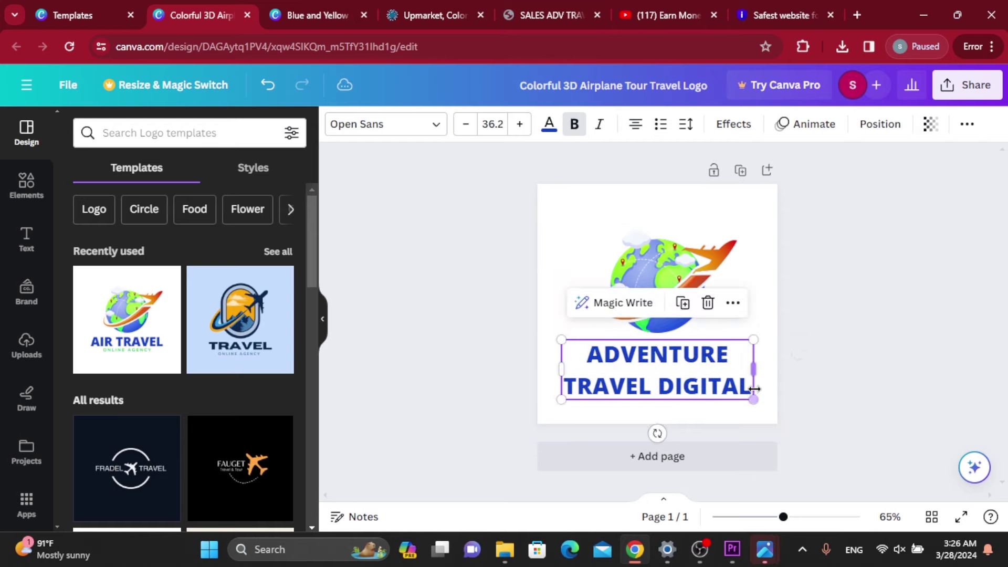
click(504, 277)
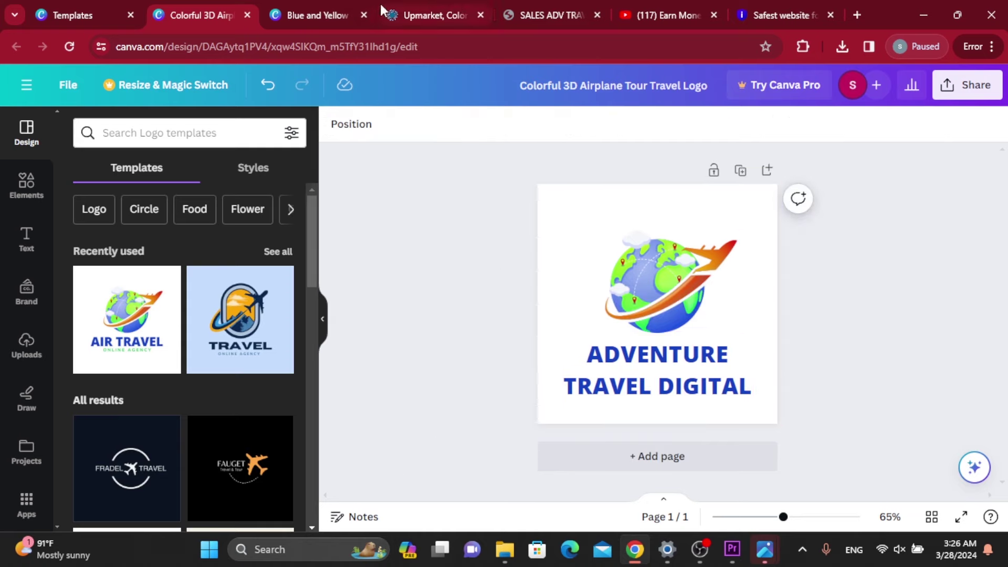
Check the customer's selected colors in the DesignCrowd brief, then return to the Canva airplane logo design.
click(411, 13)
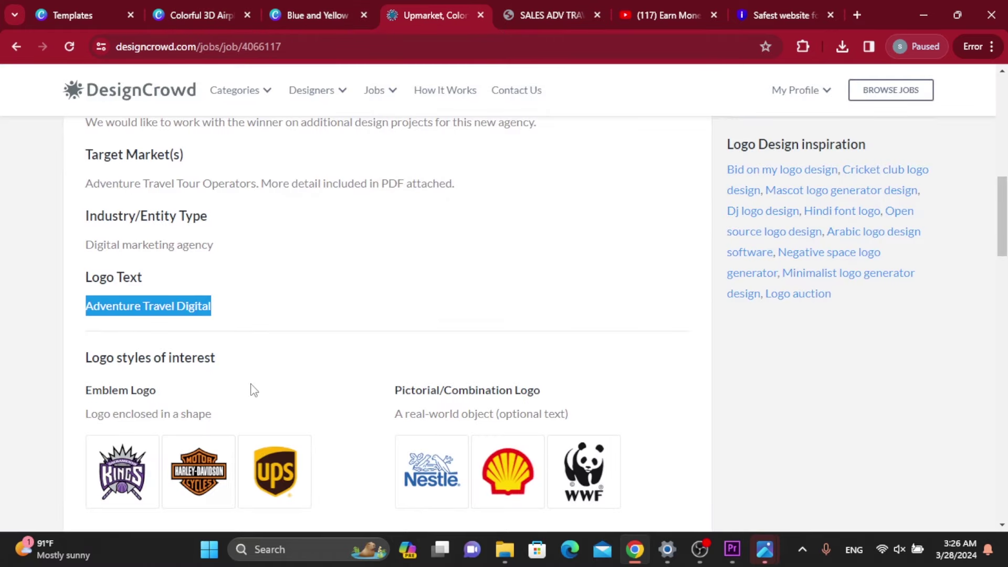
scroll(220, 380, down, 10)
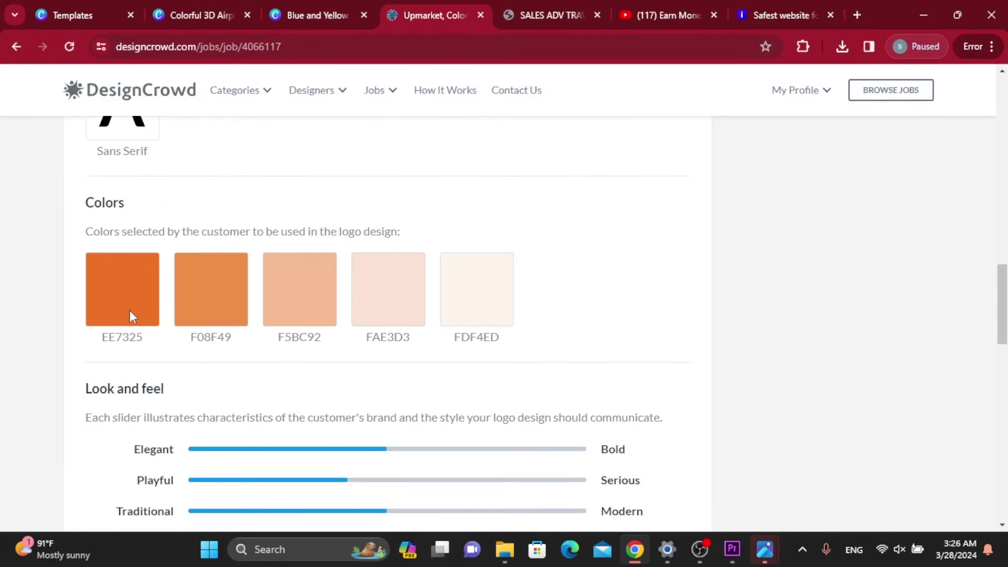
click(306, 15)
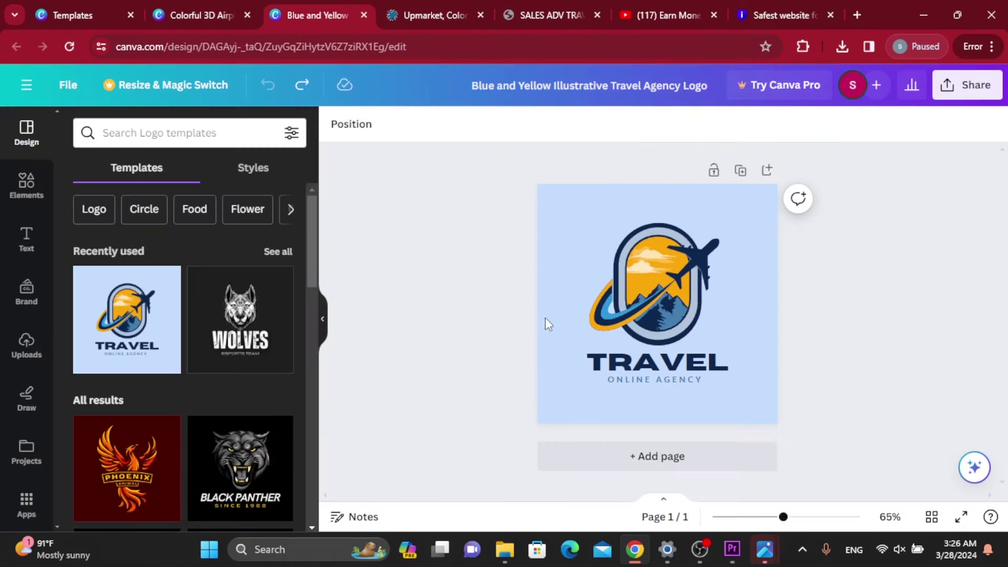
click(193, 13)
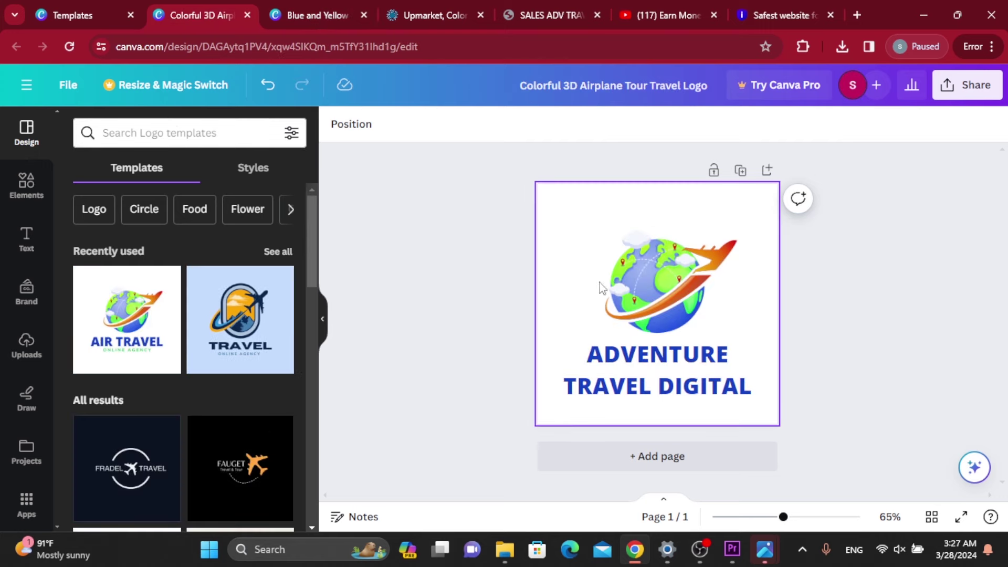
Change the logo page's background to the light orange default solid color and close the color choices.
right_click(594, 312)
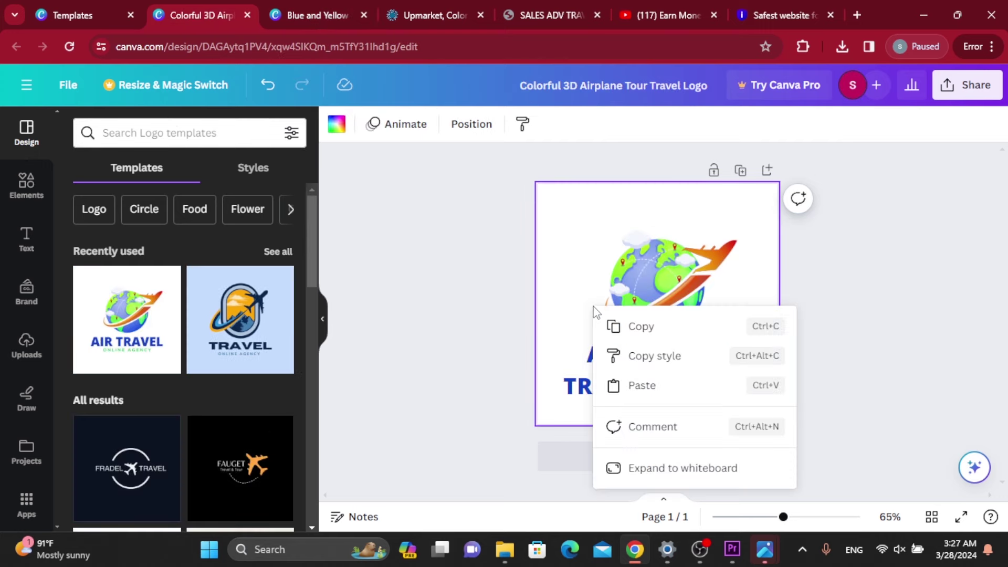
click(333, 126)
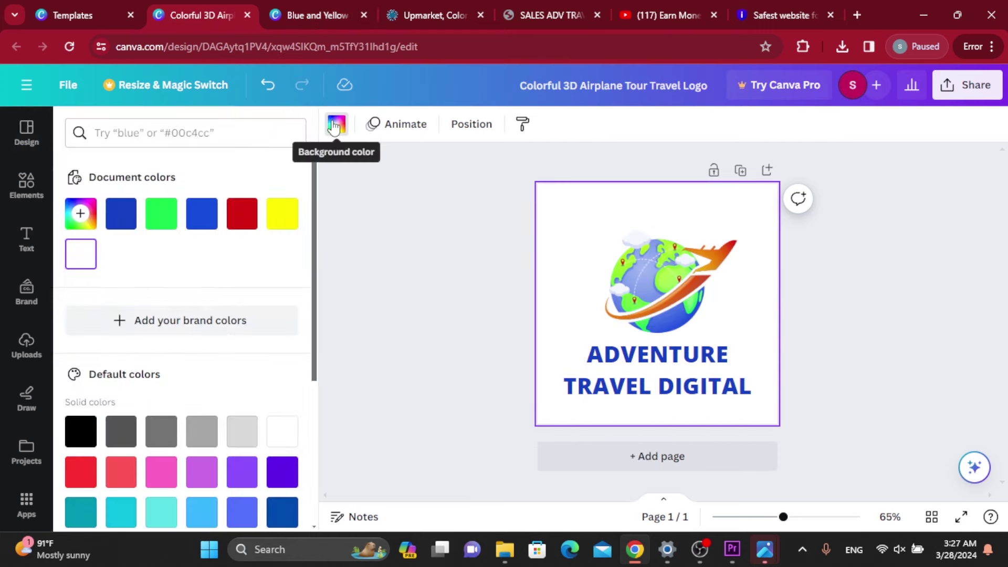
scroll(198, 415, down, 4)
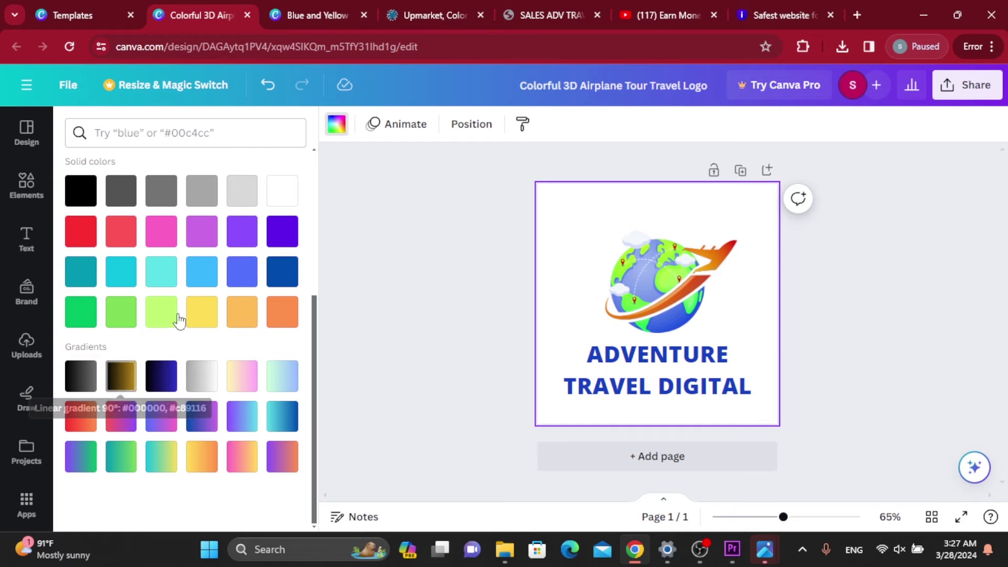
click(246, 317)
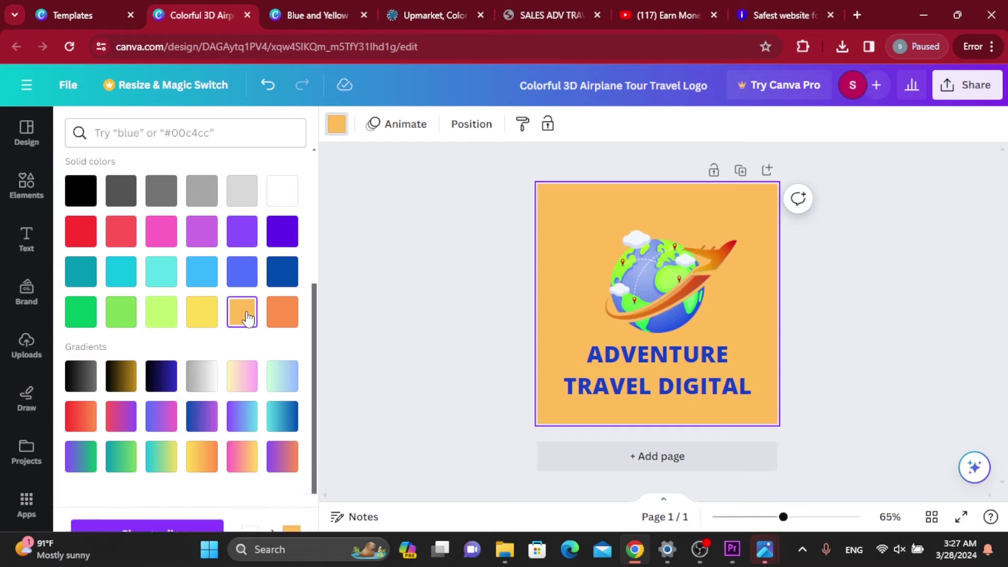
click(813, 358)
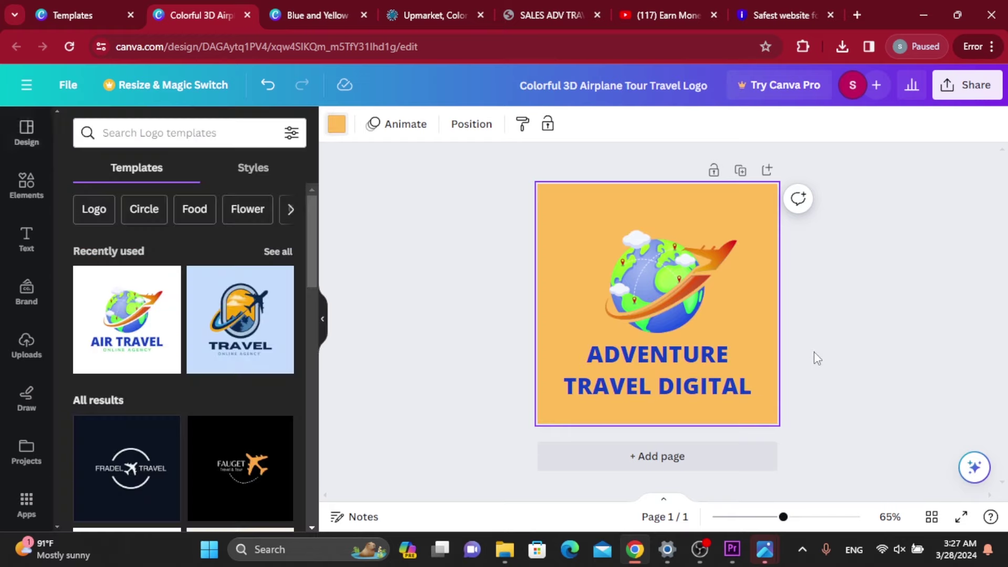
Recheck the color palette in the DesignCrowd brief and inspect the globe graphic in the Canva airplane logo.
click(420, 15)
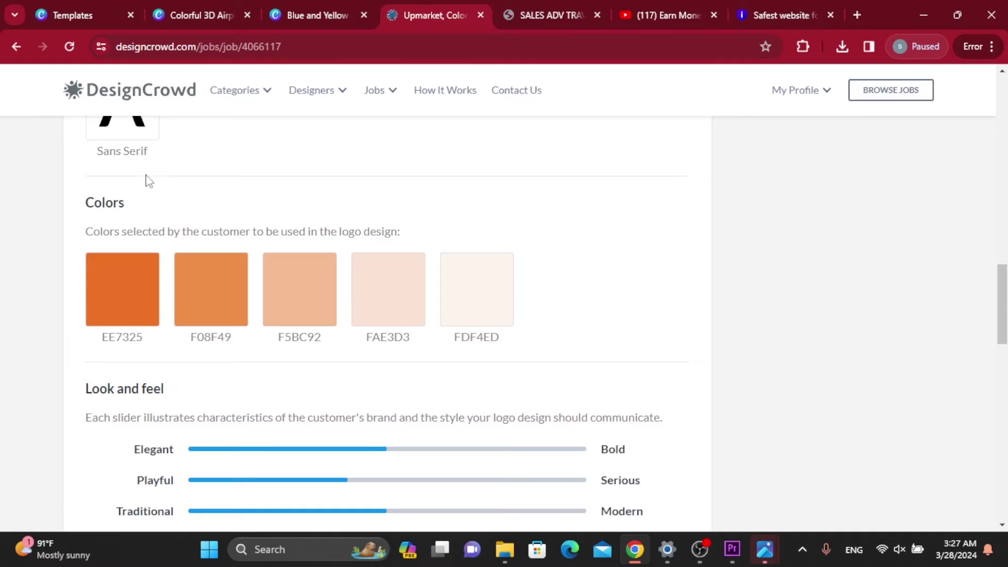
click(294, 6)
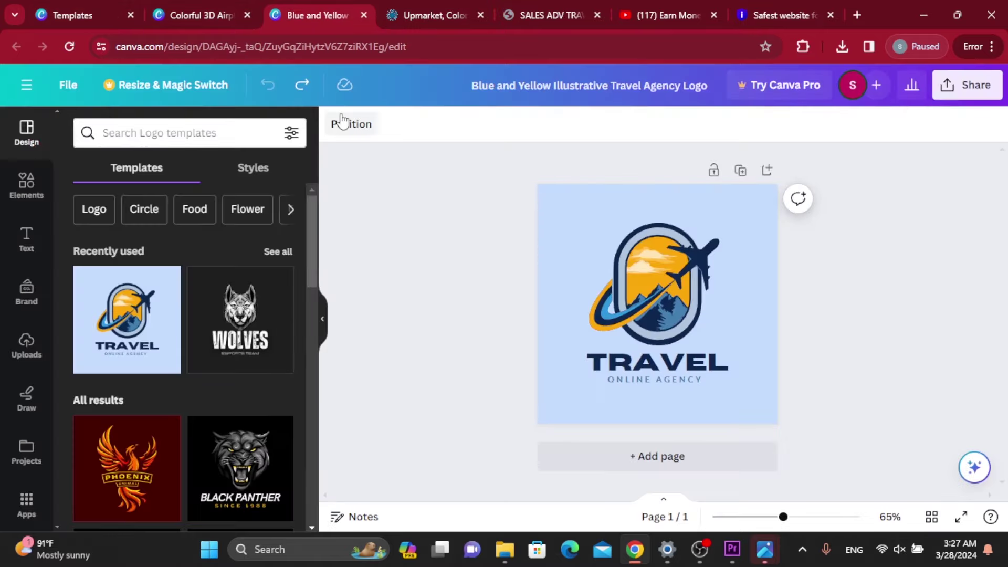
click(202, 14)
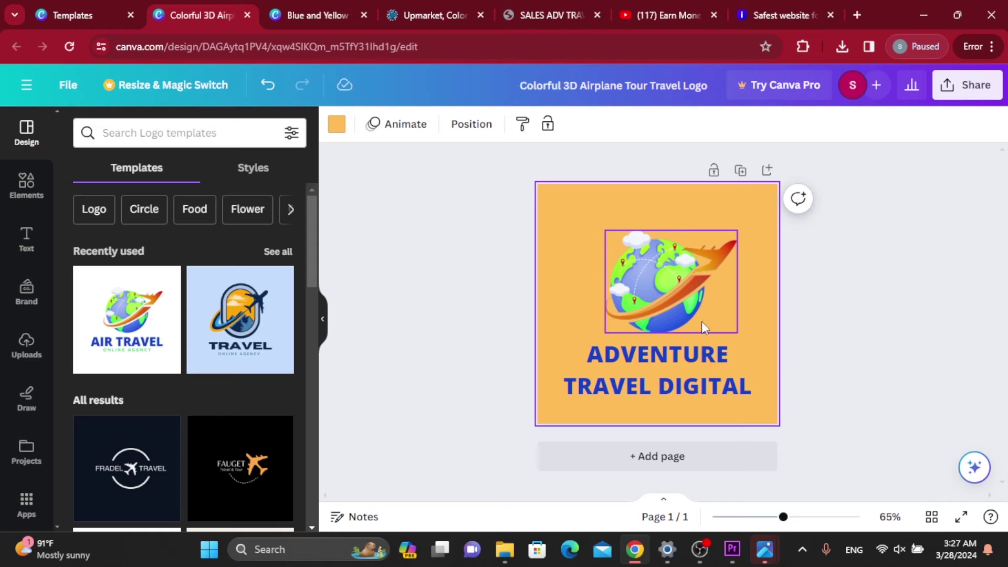
click(662, 296)
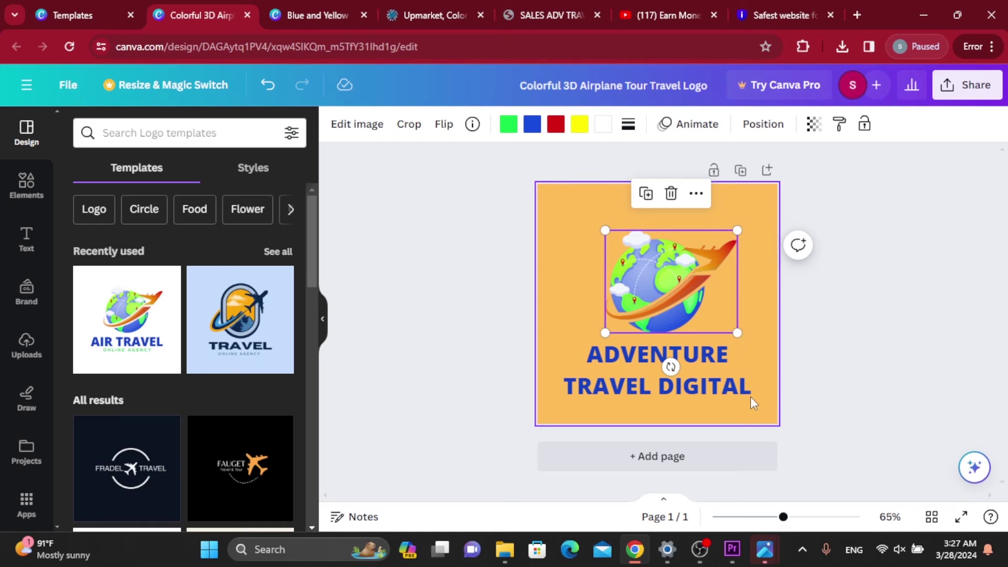
click(458, 308)
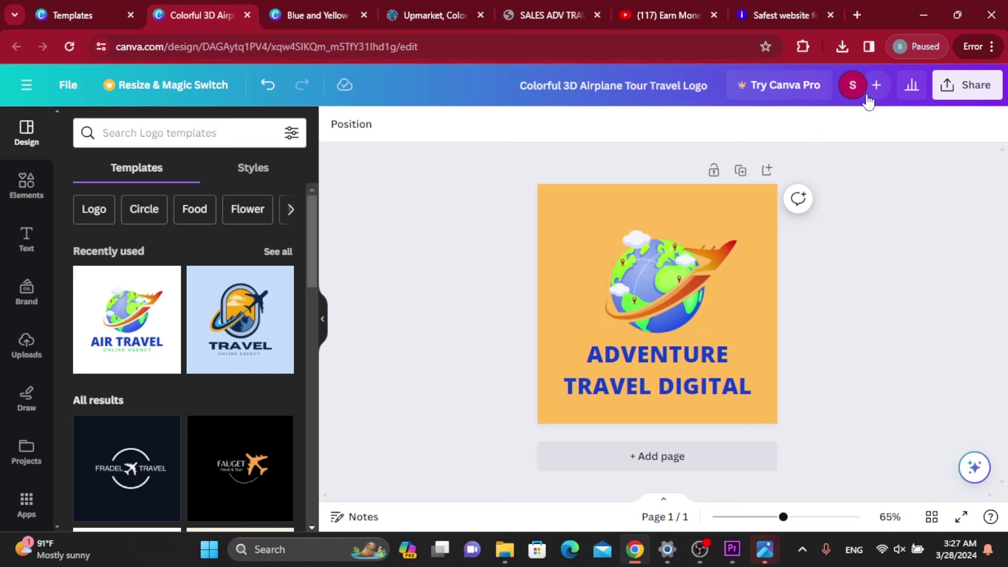
Download the finished logo as a PNG file, leaving the download settings unsaved.
click(970, 99)
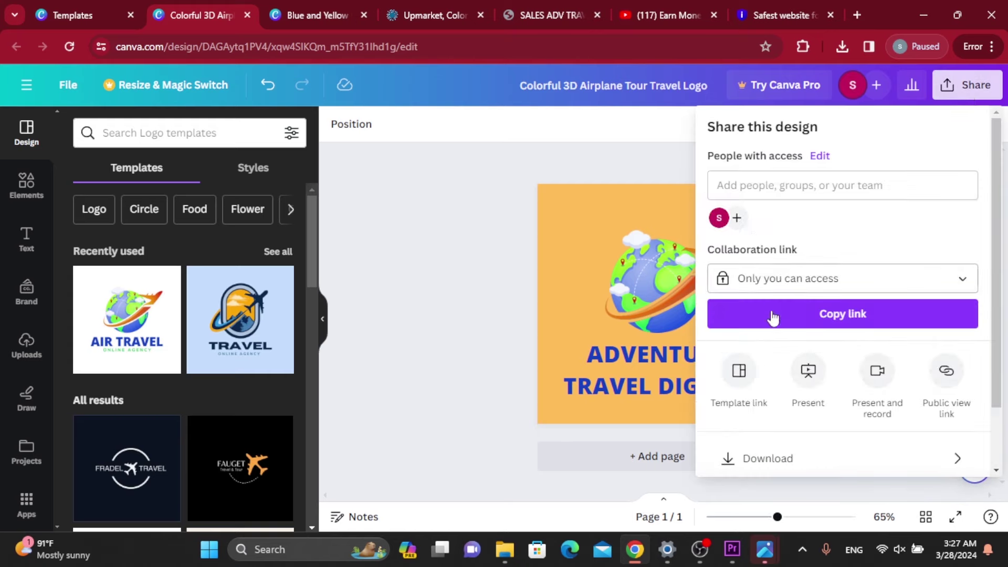
click(771, 460)
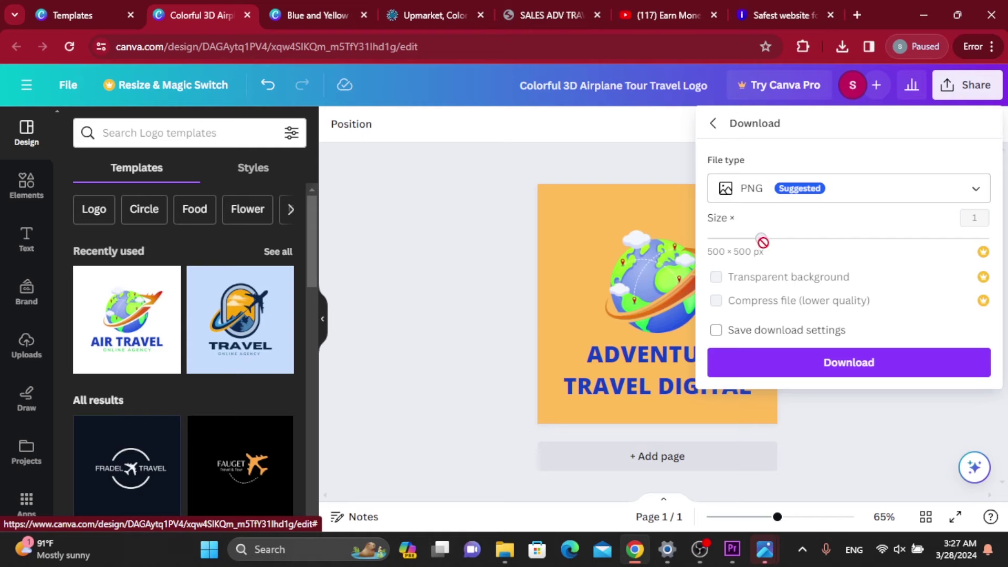
click(716, 329)
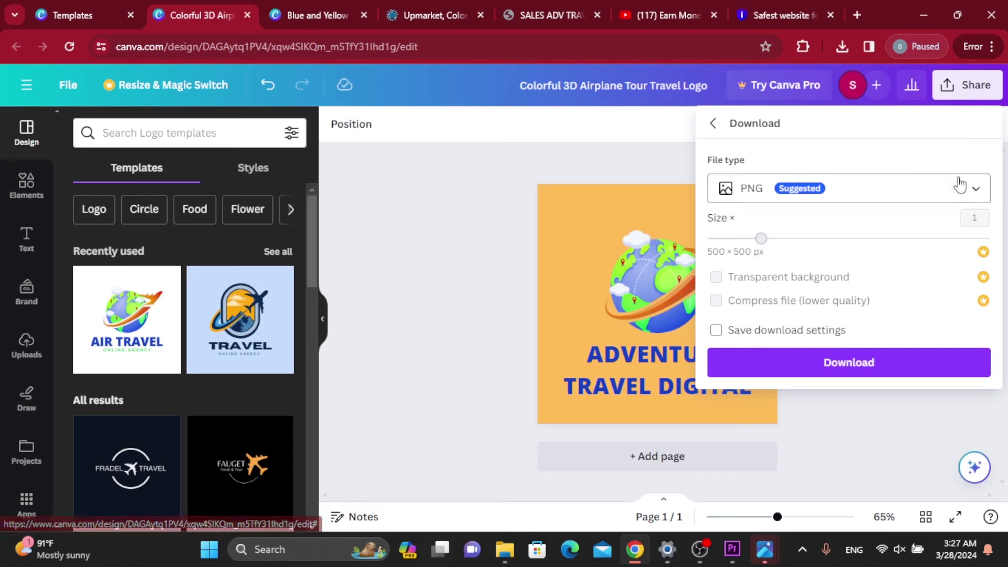
click(973, 190)
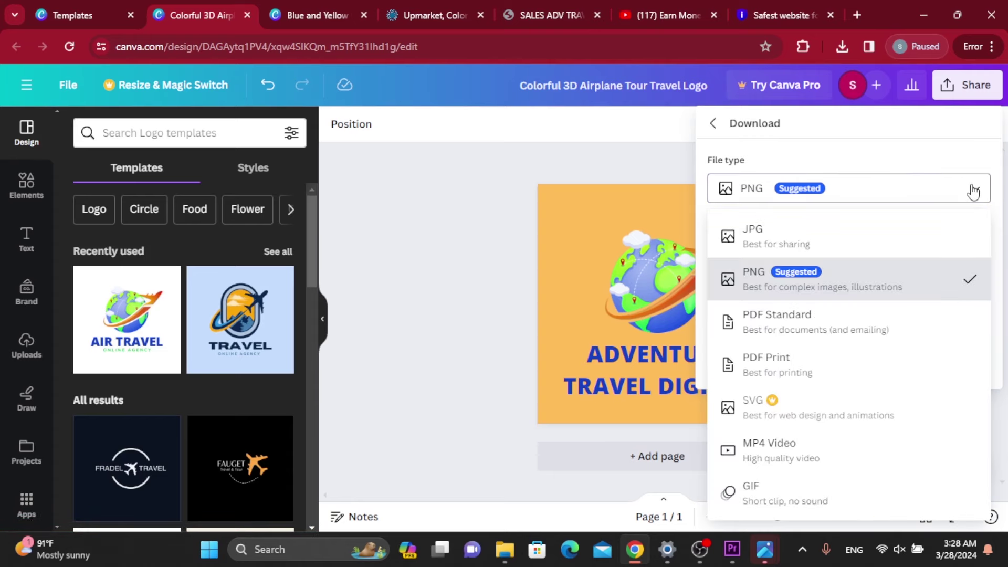
click(921, 284)
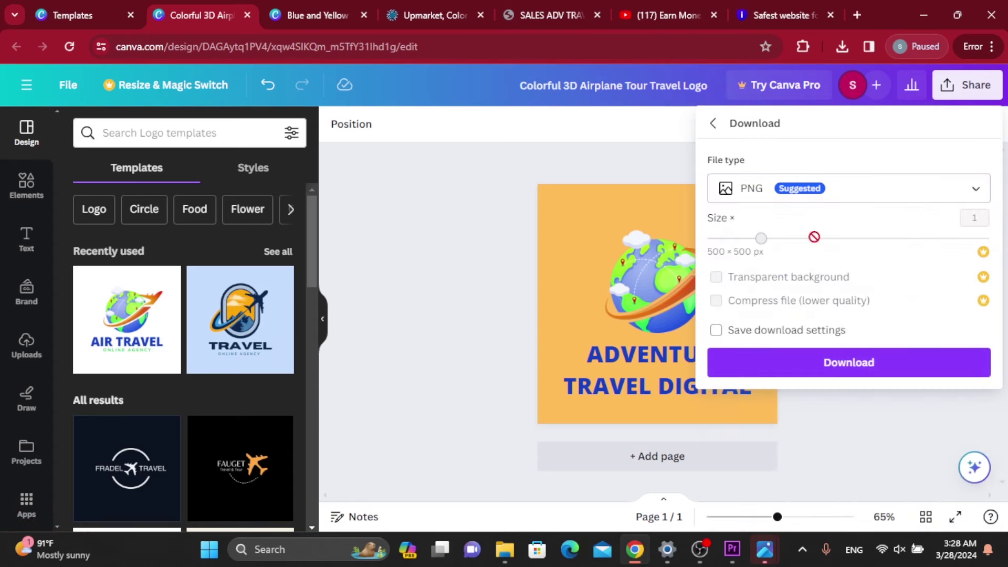
click(756, 329)
click(808, 329)
click(804, 372)
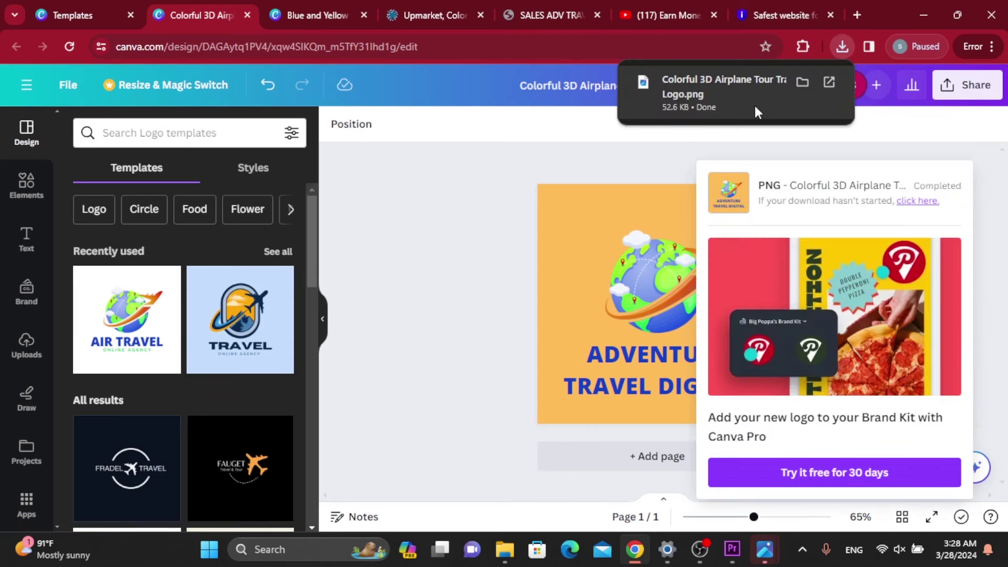
Open the downloaded logo PNG in the Photos viewer to inspect it full size, then minimize the viewer windows.
click(754, 103)
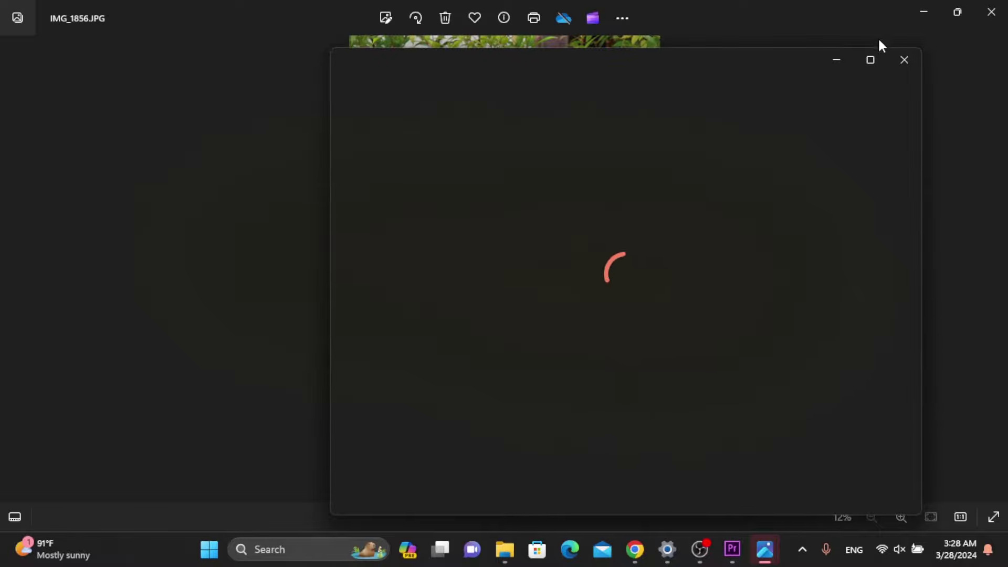
click(870, 59)
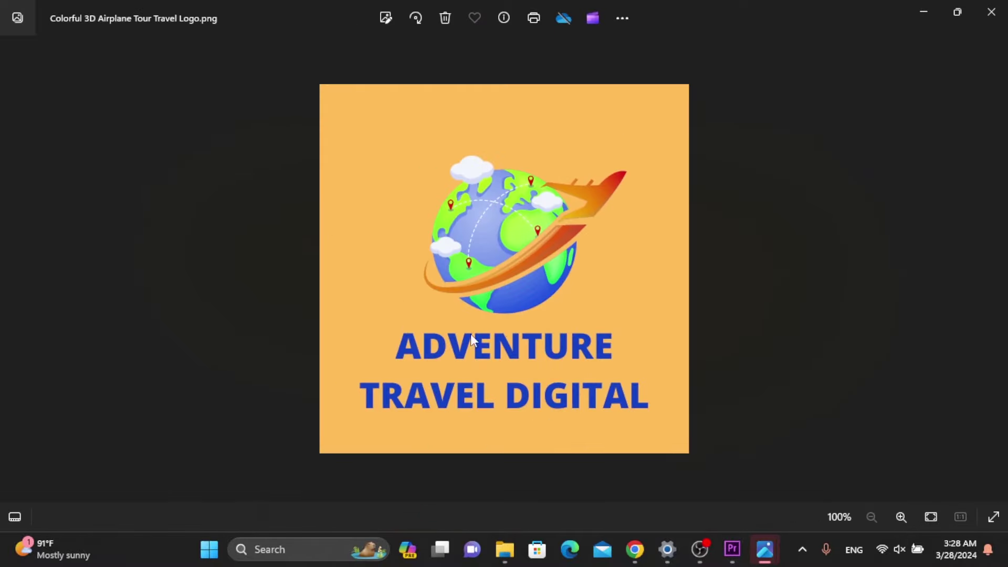
click(924, 6)
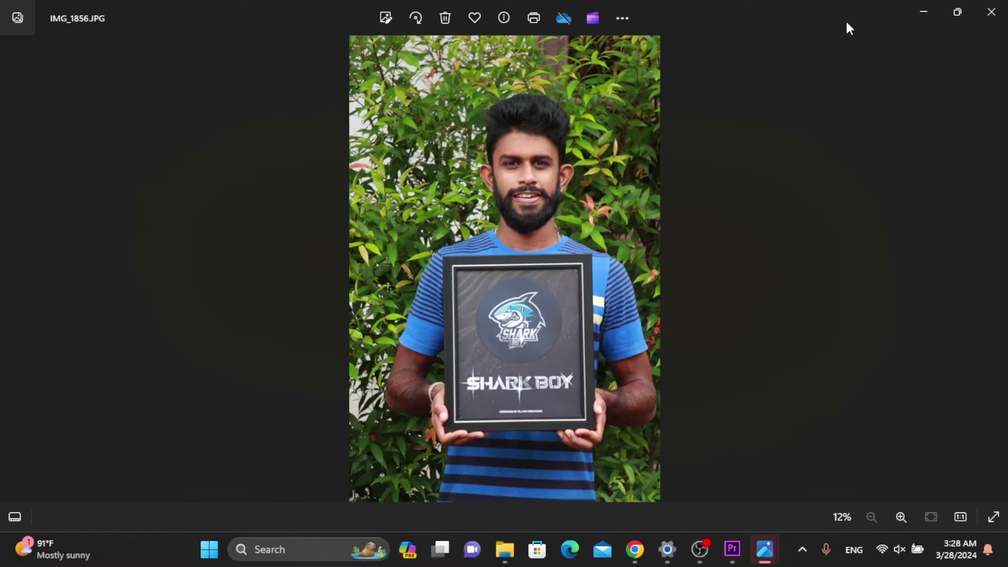
click(909, 9)
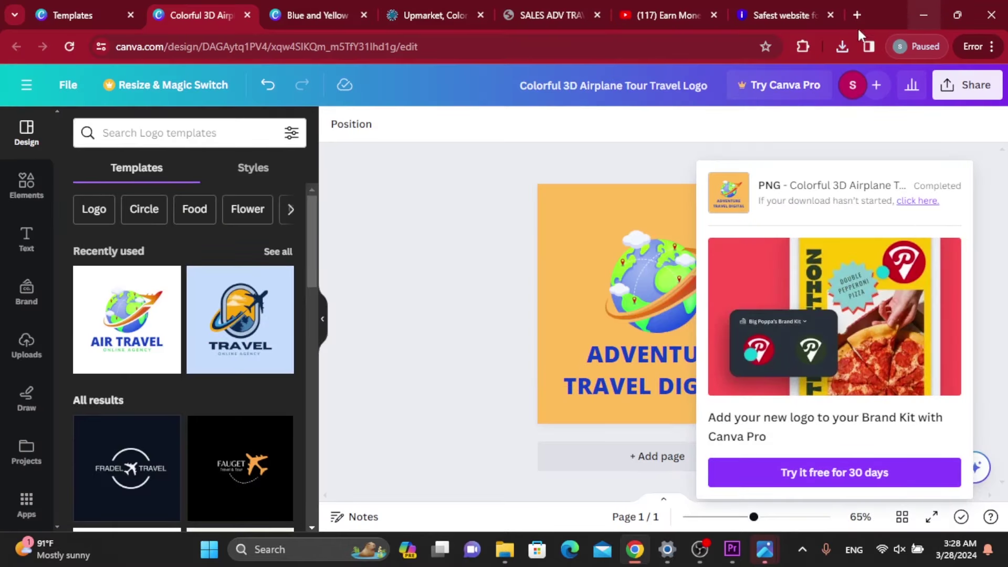
Review the requirements, colors and description of the DesignCrowd logo brief.
click(422, 14)
scroll(513, 291, down, 15)
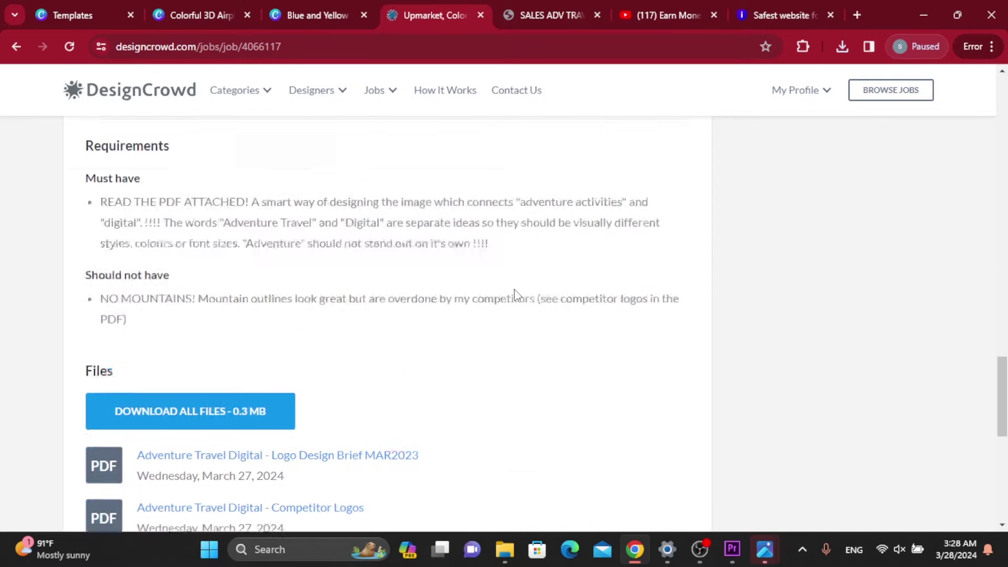
scroll(515, 305, up, 20)
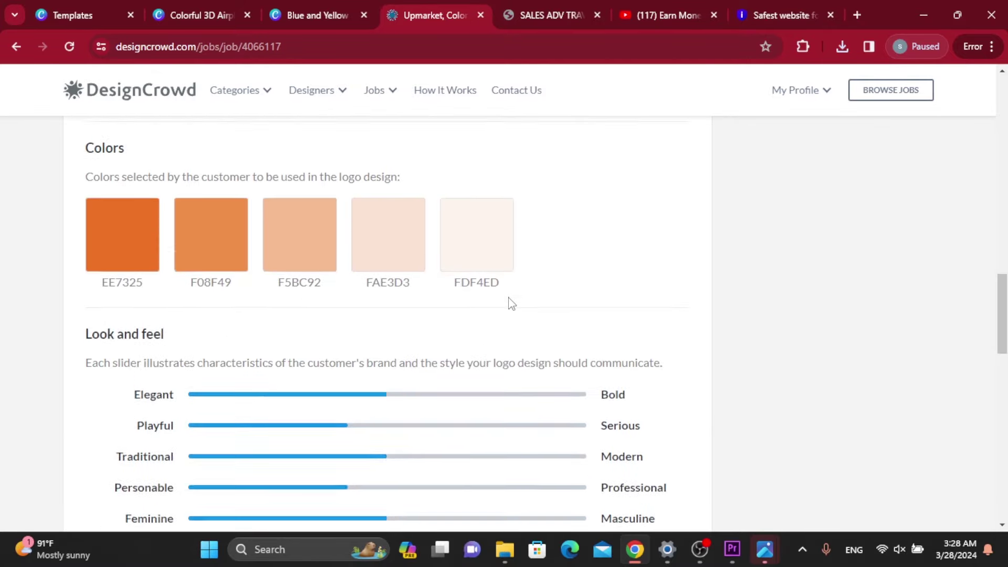
scroll(510, 306, up, 3)
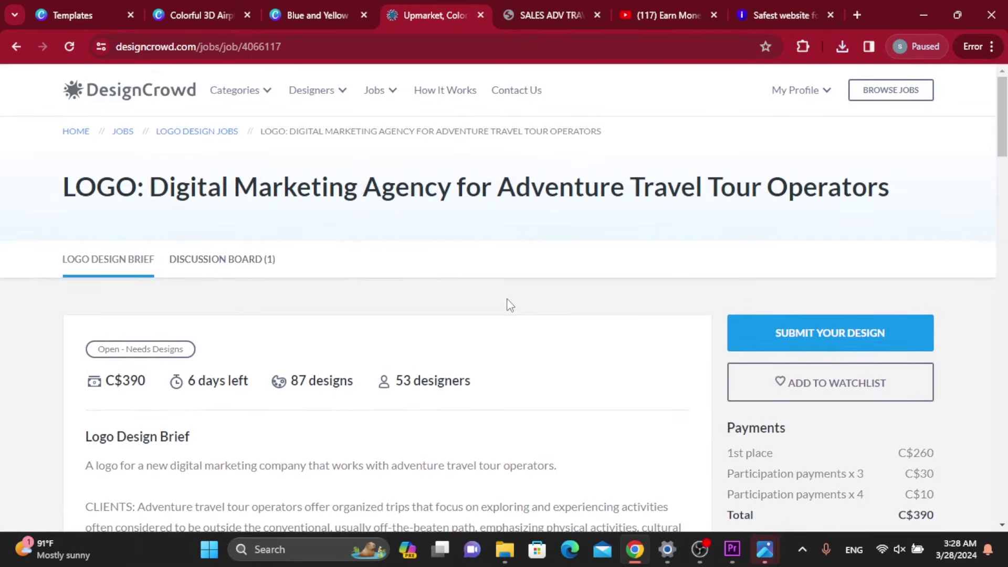
scroll(493, 282, down, 5)
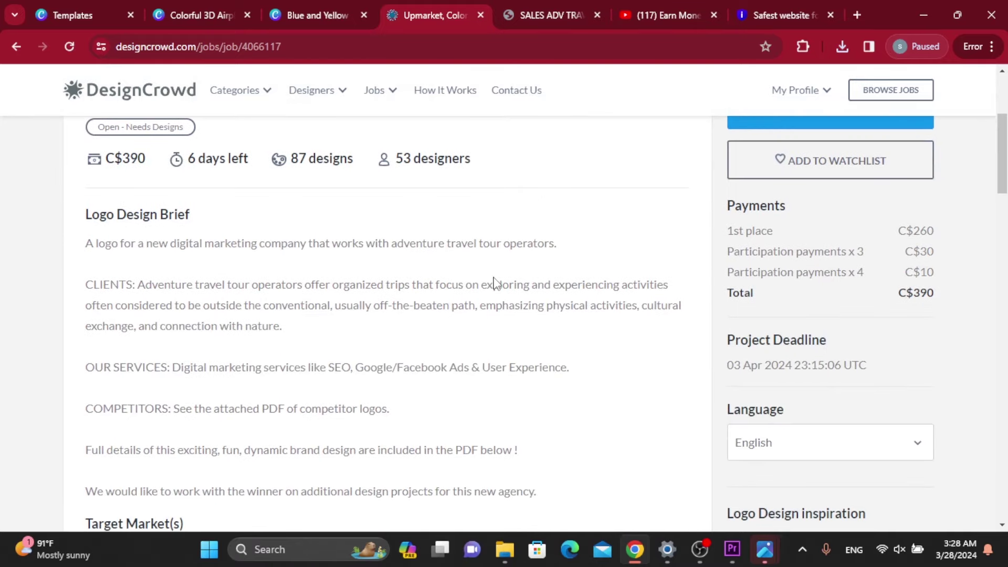
scroll(492, 282, up, 2)
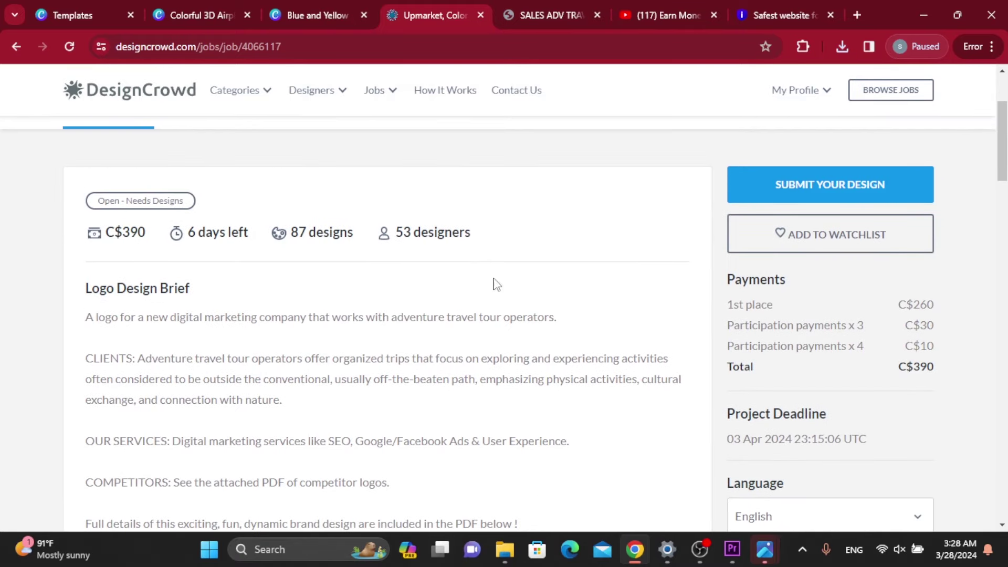
Open the design submission form for this job and upload the file Colorful 3D Airplane Tour Travel Logo from Downloads.
click(801, 194)
scroll(628, 246, down, 1)
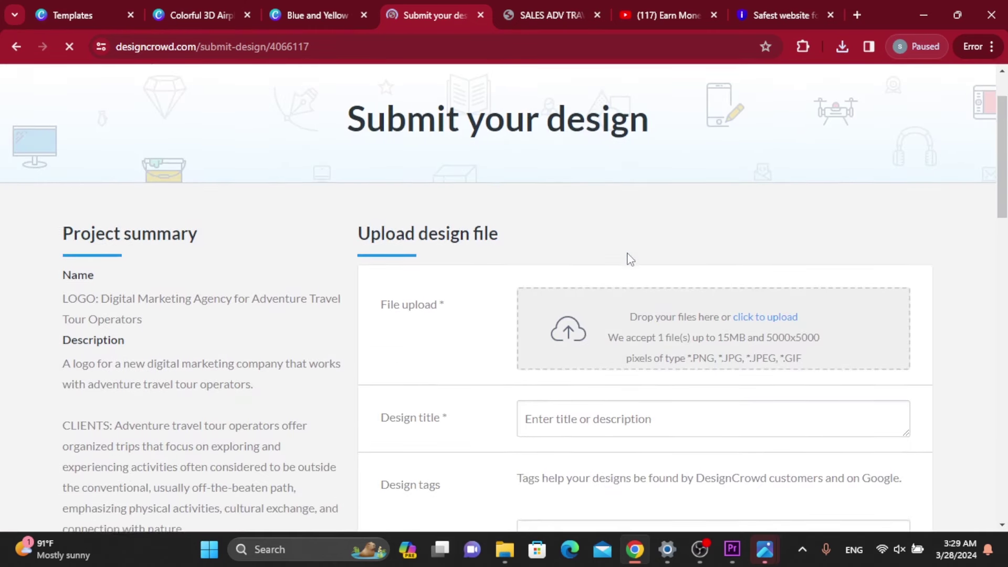
scroll(631, 259, down, 1)
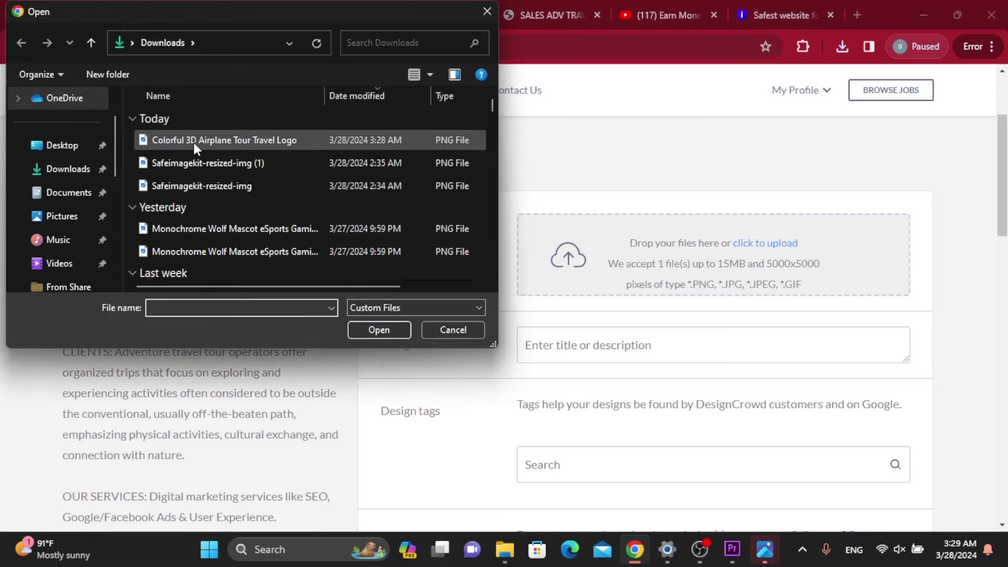
click(193, 140)
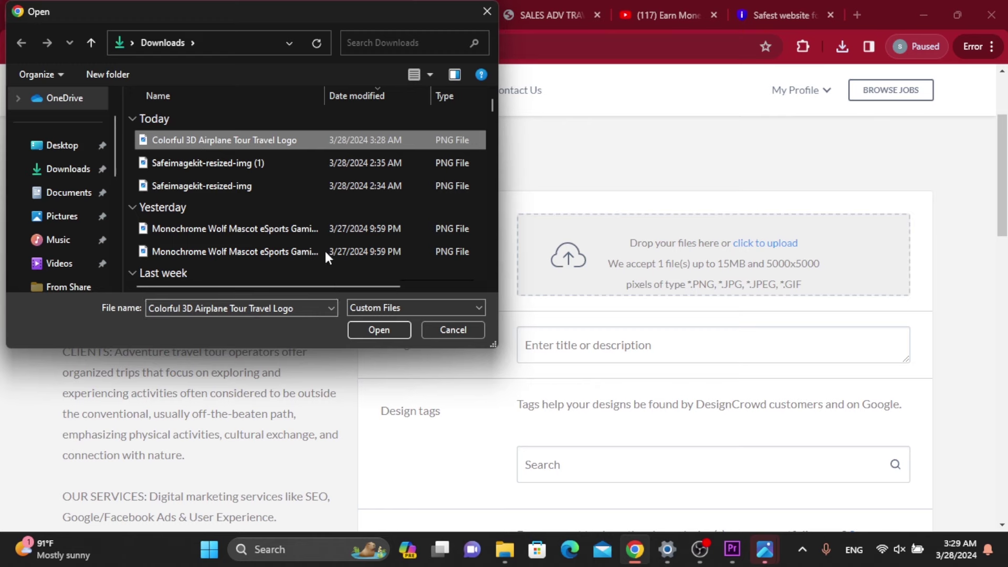
click(368, 331)
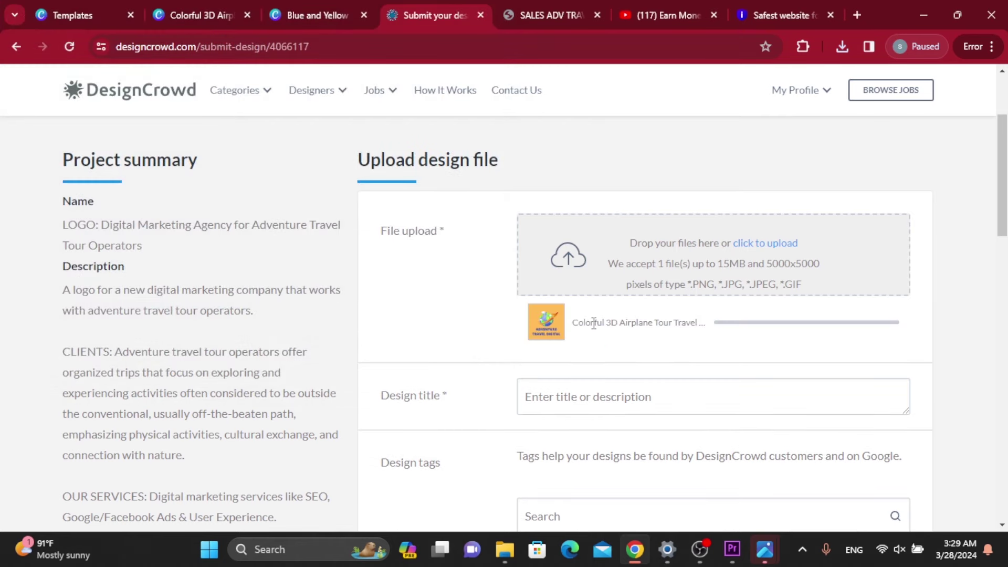
Paste Adventure Travel Digital as the design title in the submission form.
scroll(684, 340, down, 1)
click(655, 330)
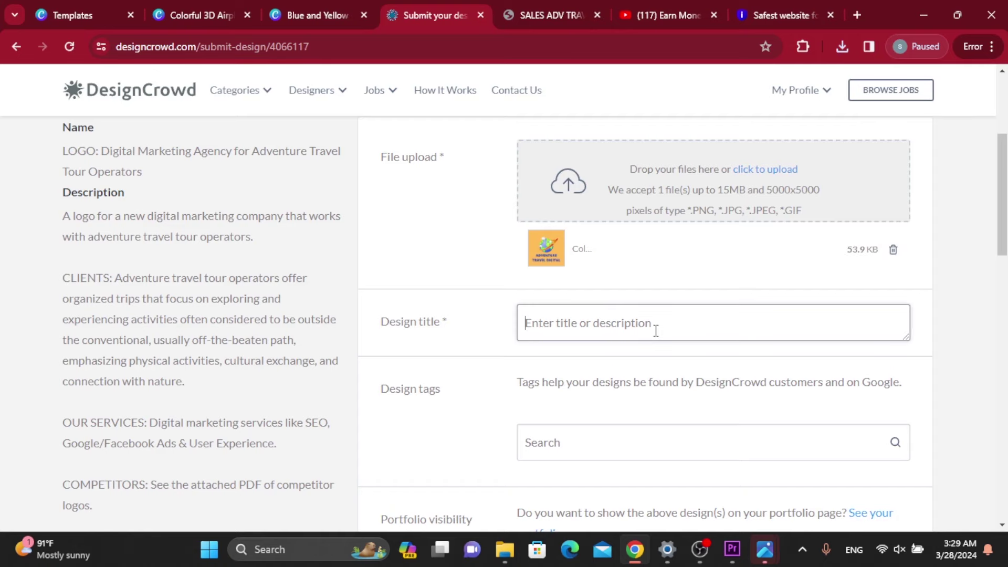
right_click(656, 331)
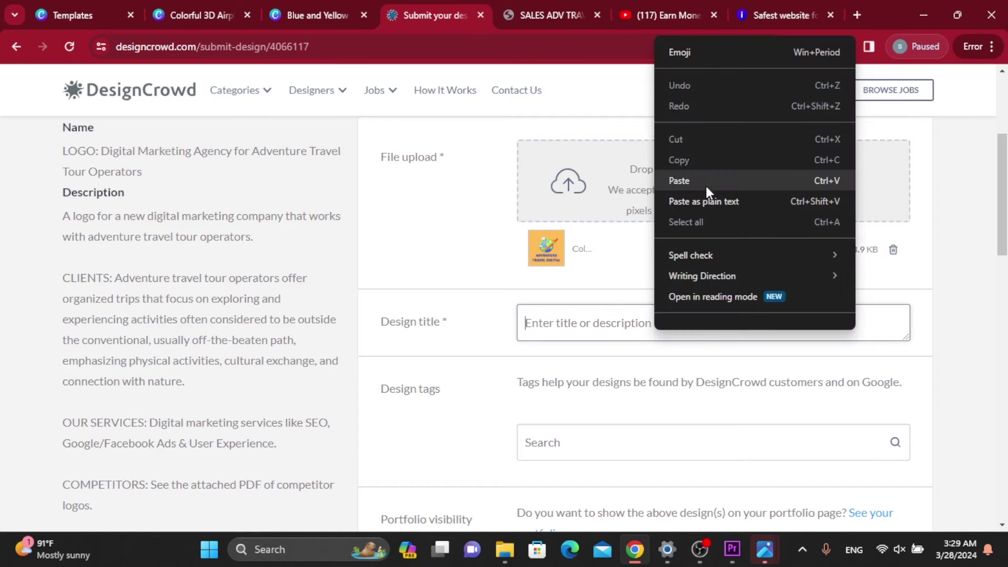
click(679, 180)
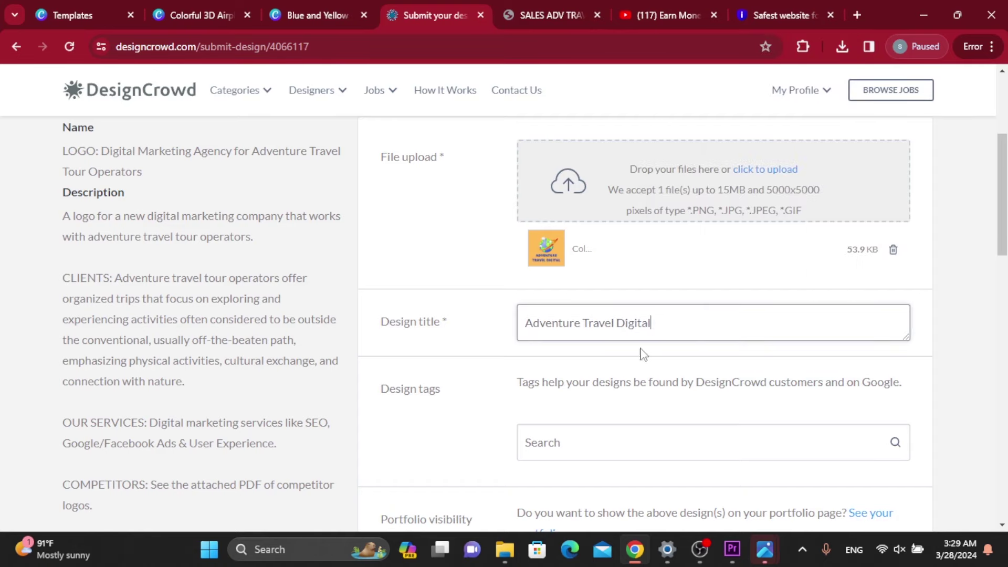
Search the design tags for travel and add the suggested Travel tag.
scroll(632, 427, down, 1)
click(604, 363)
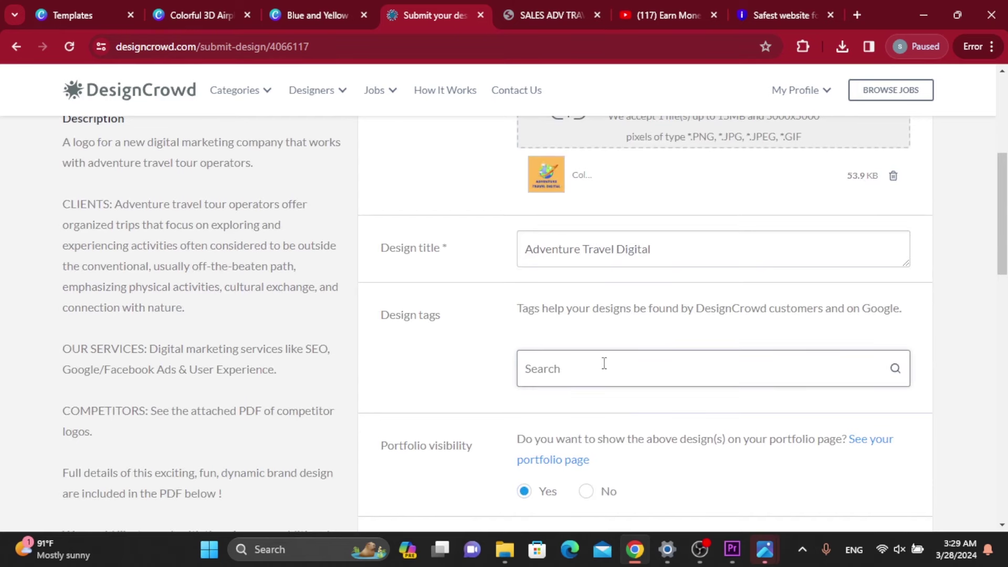
text(travel)
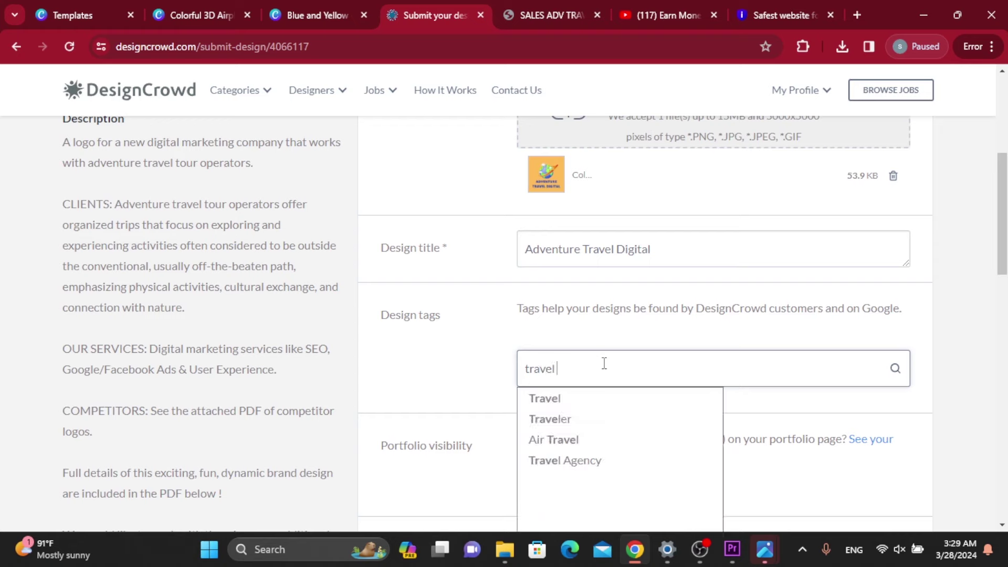
click(586, 398)
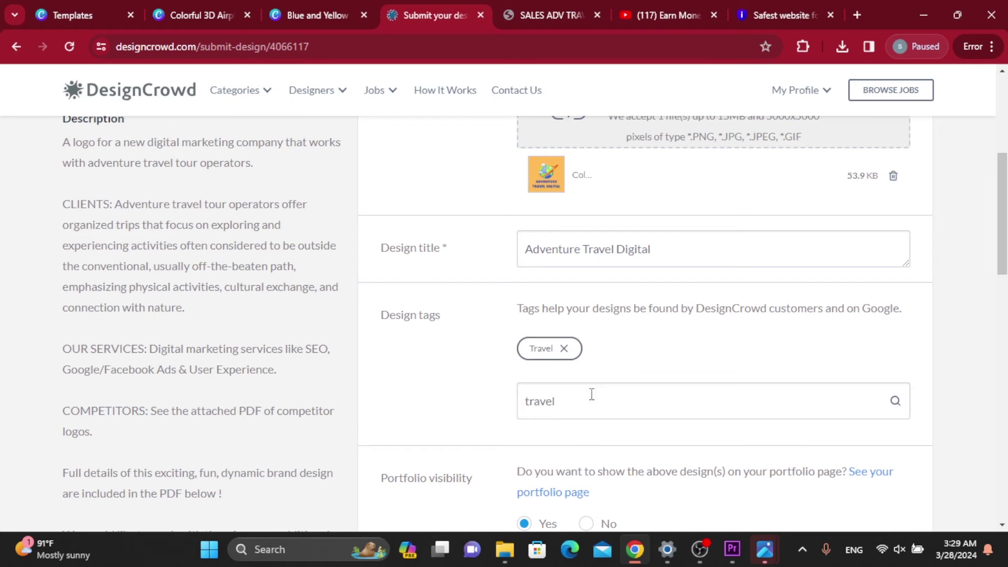
Replace the tag search text with logo and add the suggested Golf Logo Design tag.
click(591, 395)
key(BackSpace)
key(BackSpace)
key(BackSpace)
key(BackSpace)
key(BackSpace)
key(BackSpace)
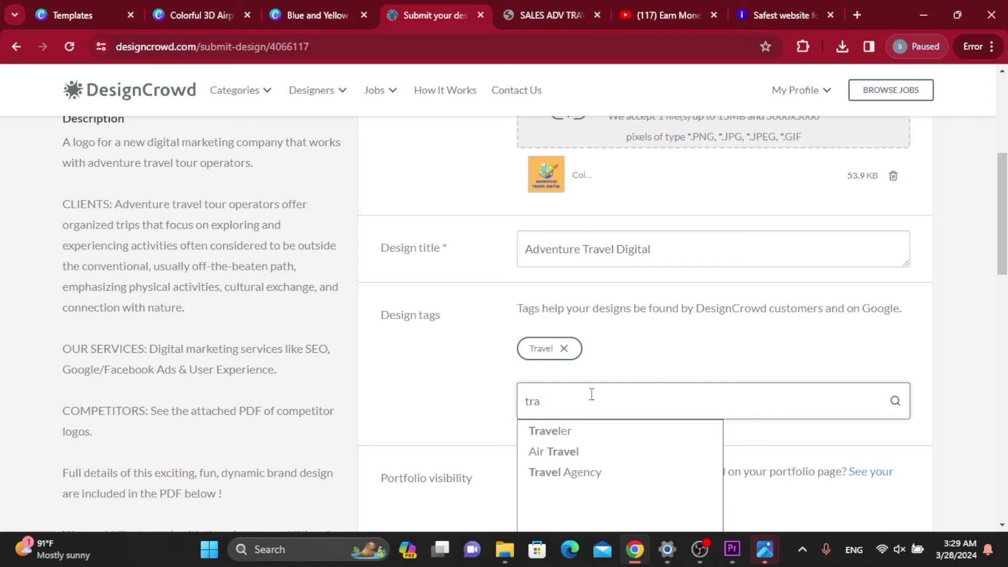
text(logo)
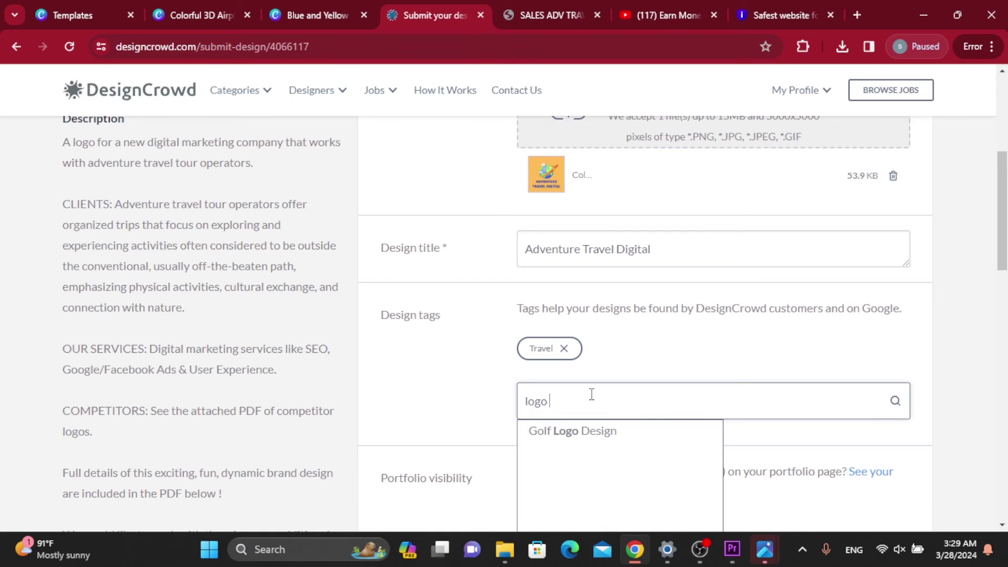
click(596, 430)
Answer No to stock photo or clipart usage and accept that the submission meets the guideline criteria.
scroll(488, 468, down, 4)
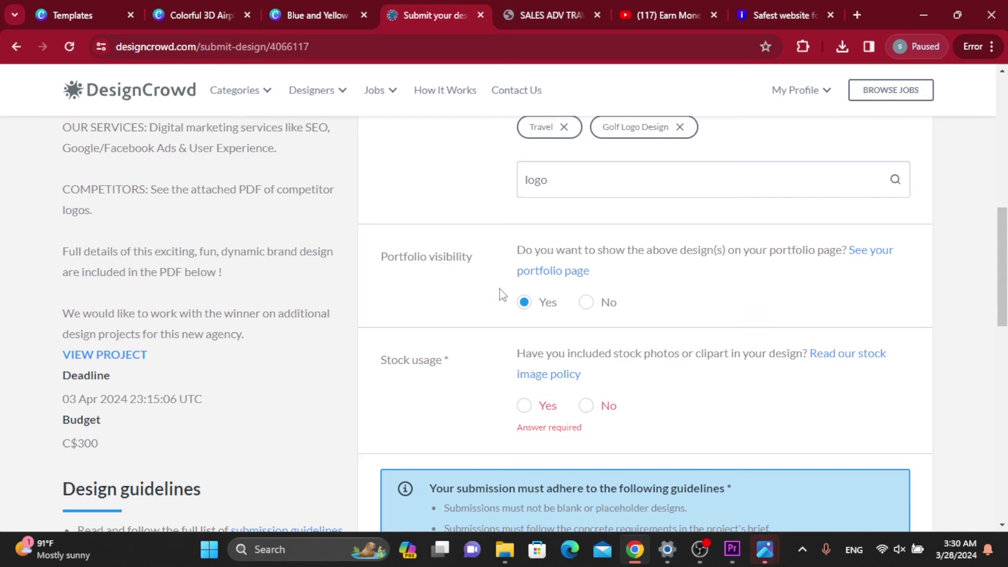
scroll(501, 293, down, 2)
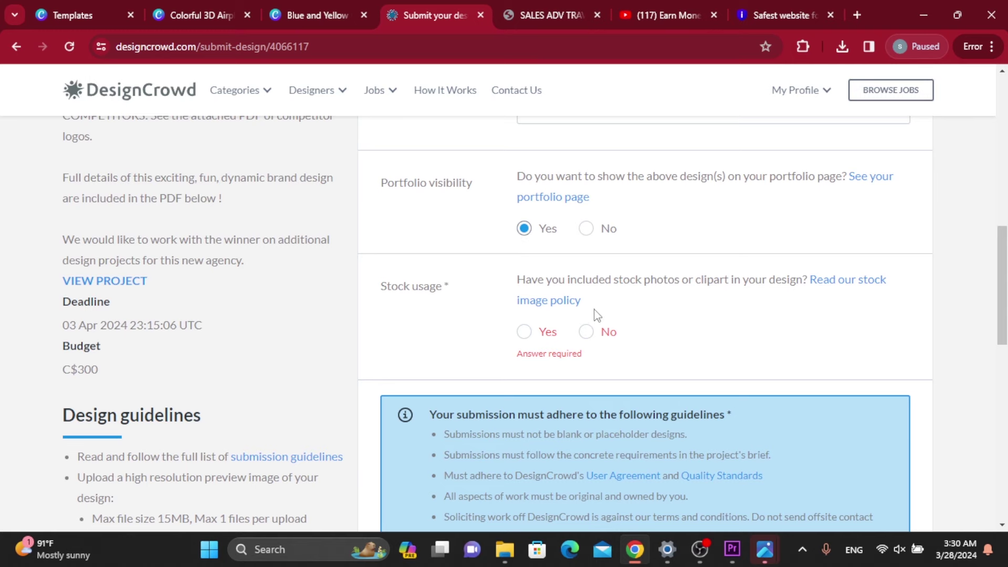
scroll(593, 304, down, 2)
click(586, 258)
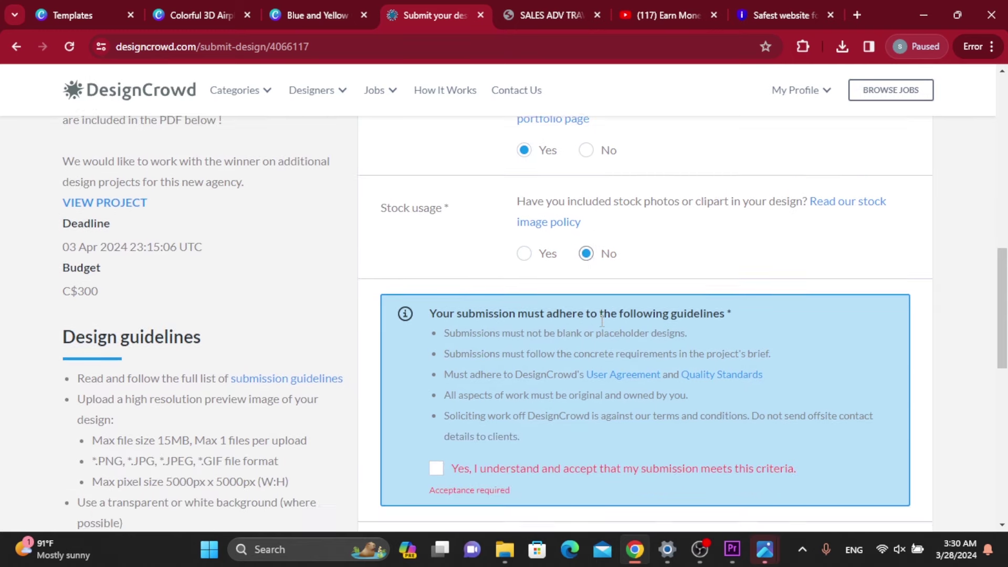
scroll(538, 314, down, 6)
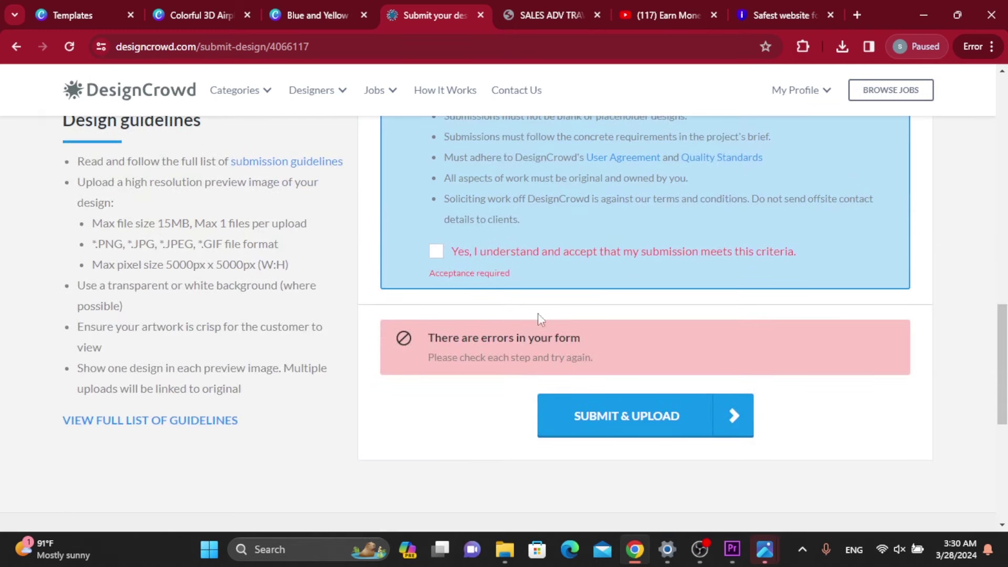
click(439, 257)
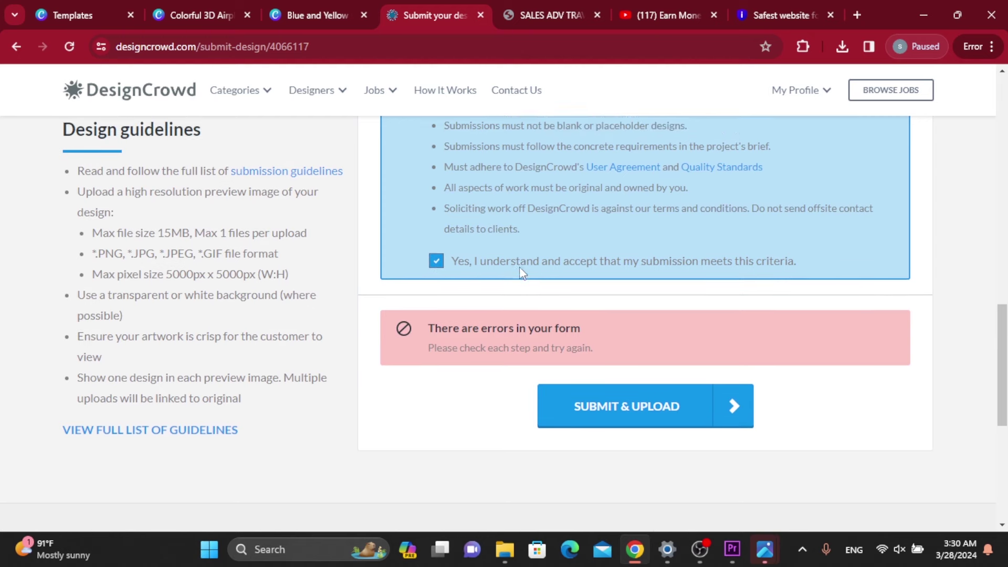
Check the completed declarations against the submission guidelines, and submit and upload the design.
scroll(520, 268, up, 4)
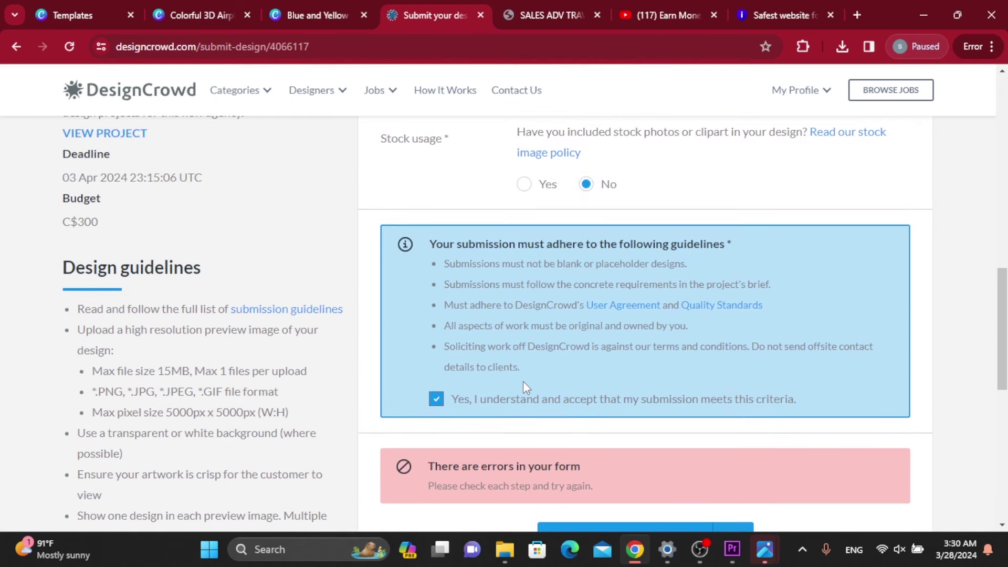
scroll(522, 381, down, 2)
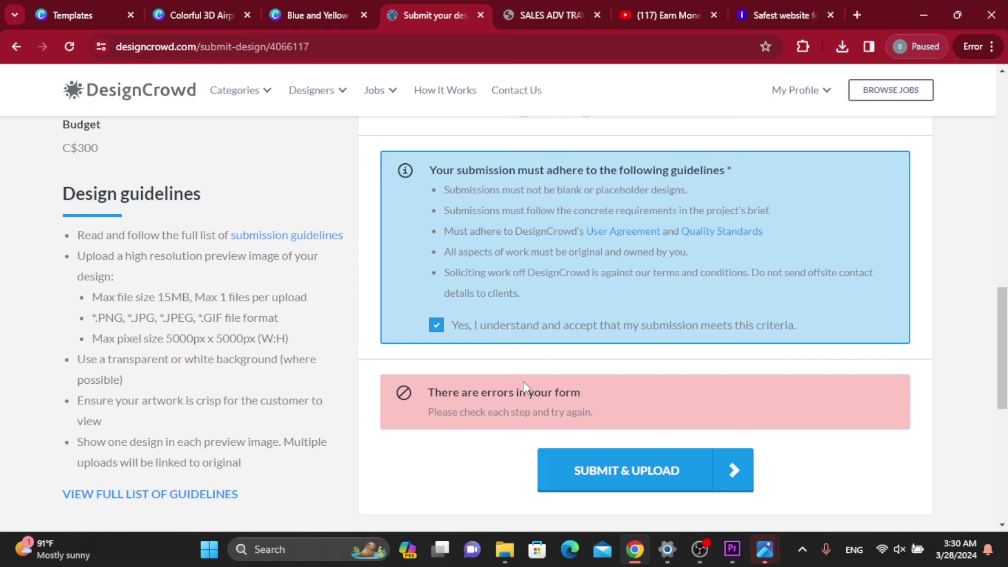
click(635, 482)
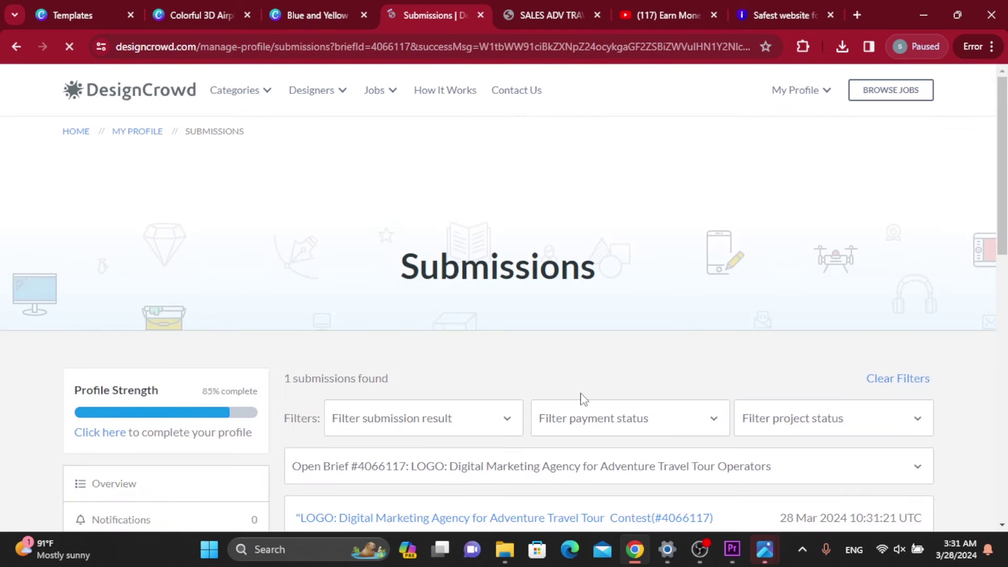
Examine the submitted logo's entry on the Submissions page, including its design status and the review explanation.
scroll(604, 268, down, 4)
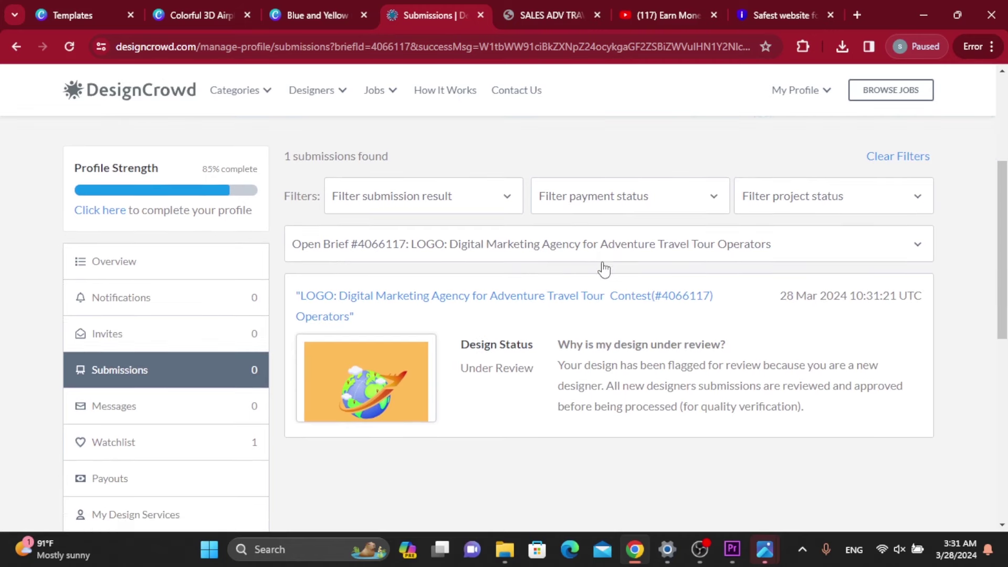
scroll(604, 268, down, 1)
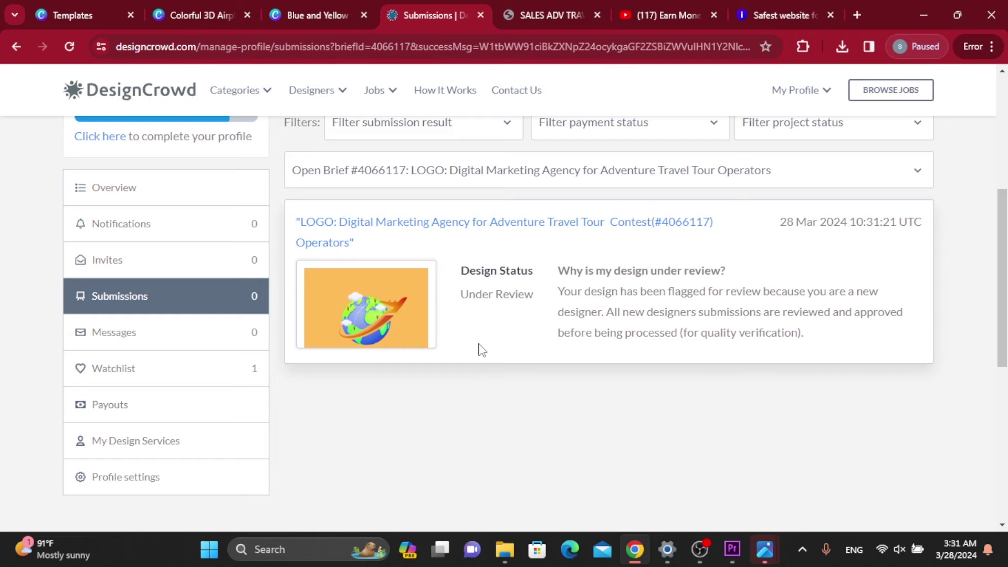
scroll(447, 333, down, 2)
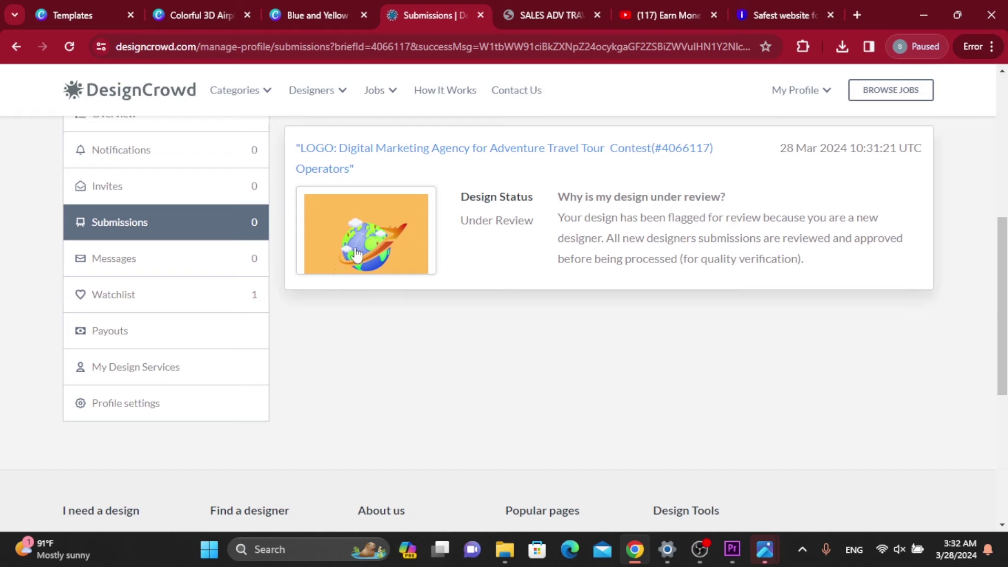
scroll(404, 257, up, 2)
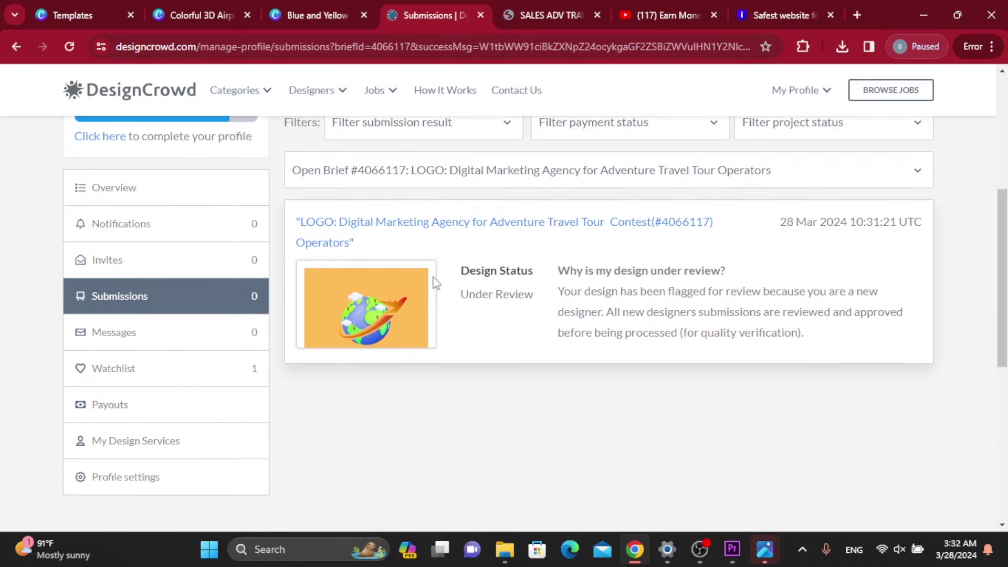
scroll(472, 284, down, 2)
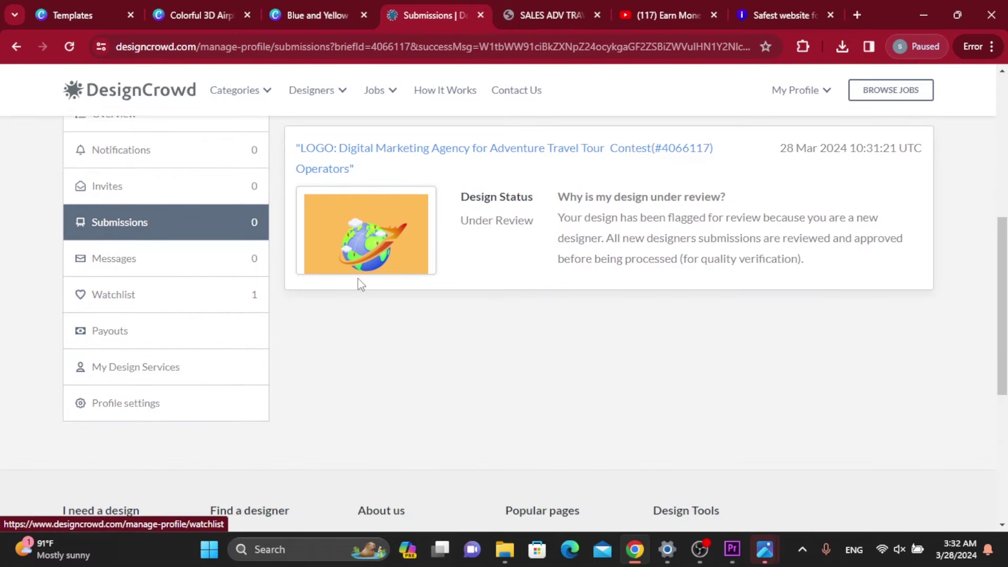
scroll(361, 282, up, 4)
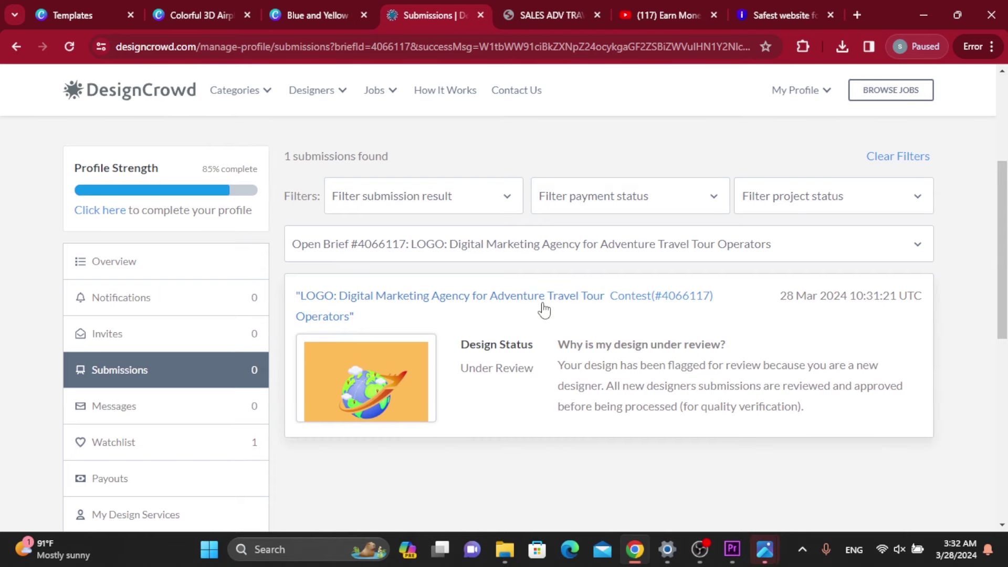
scroll(490, 325, down, 2)
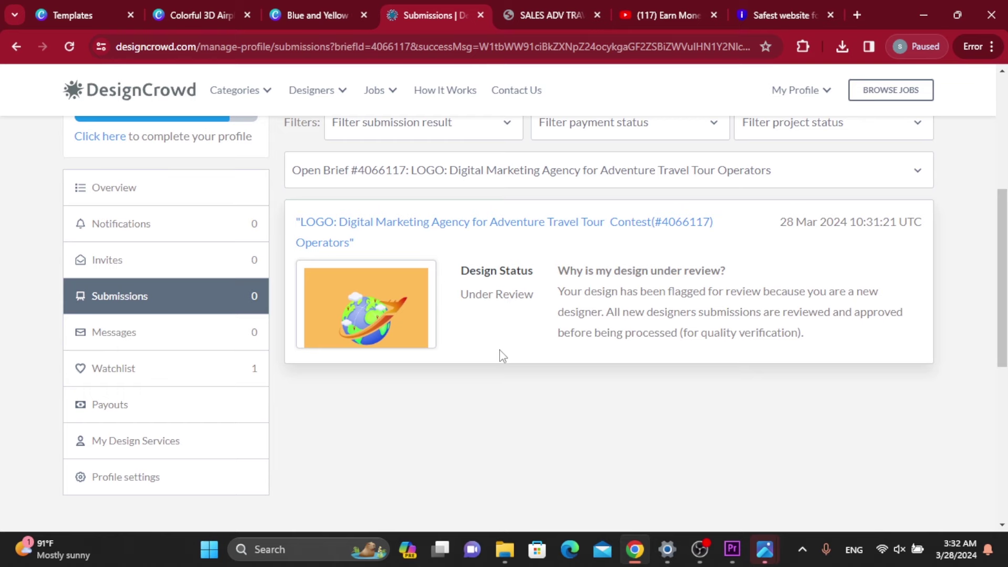
scroll(502, 355, up, 2)
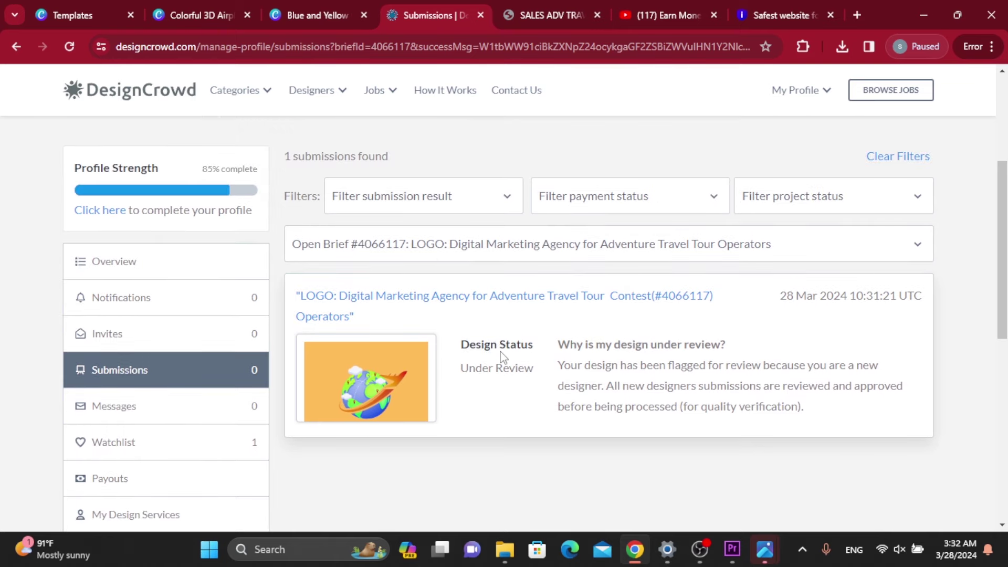
scroll(295, 378, down, 2)
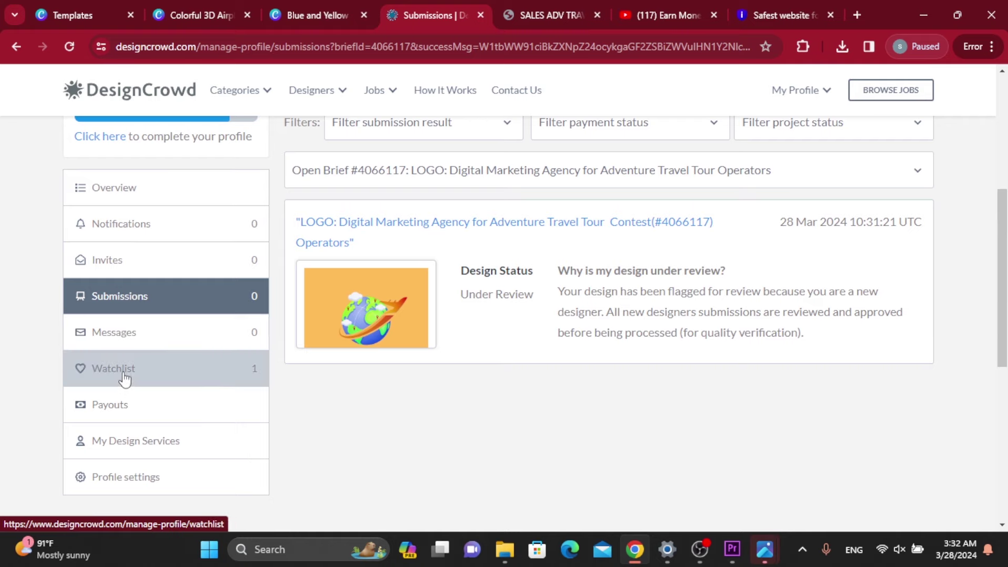
Open the profile's payout logs and view the earnings section.
click(128, 414)
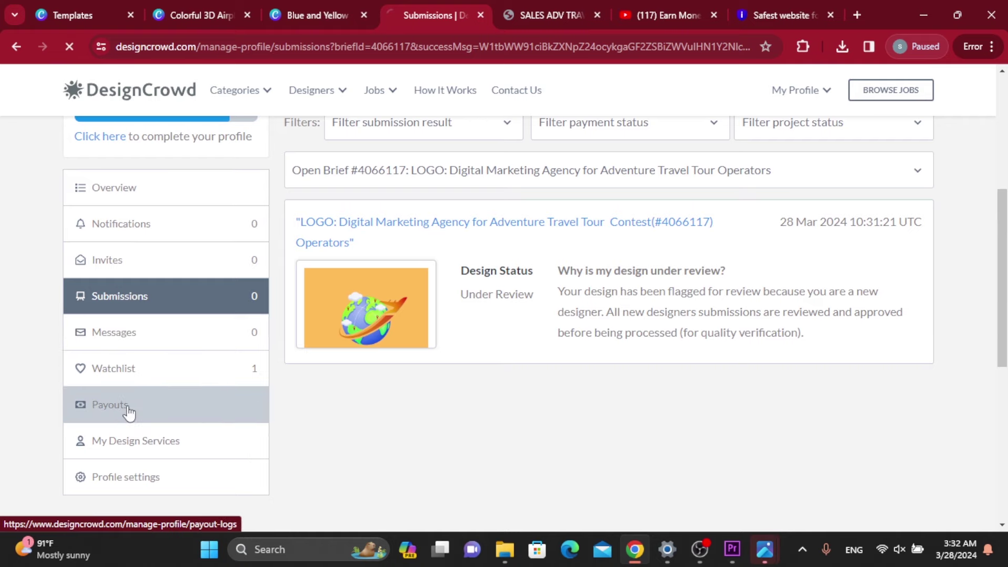
scroll(162, 353, down, 3)
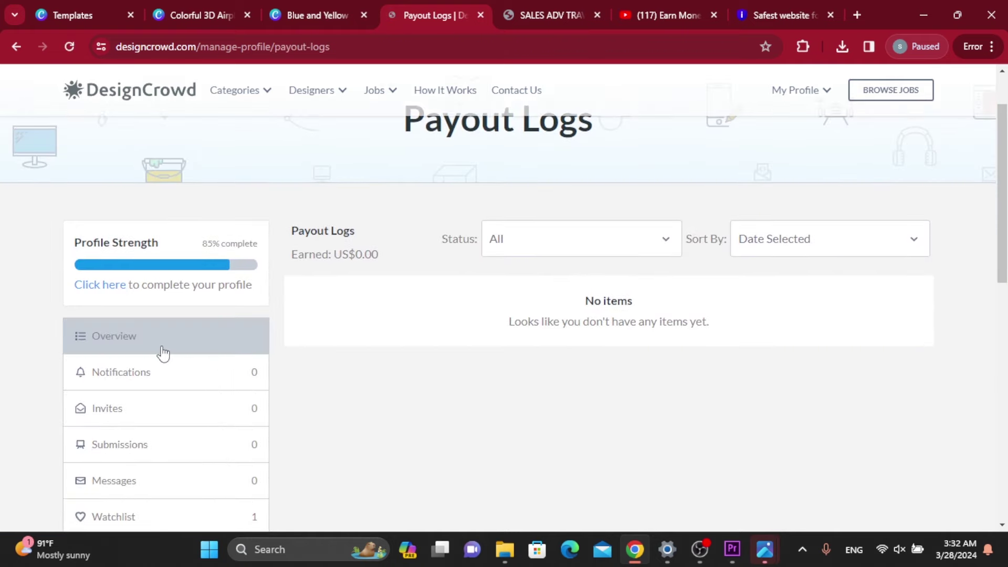